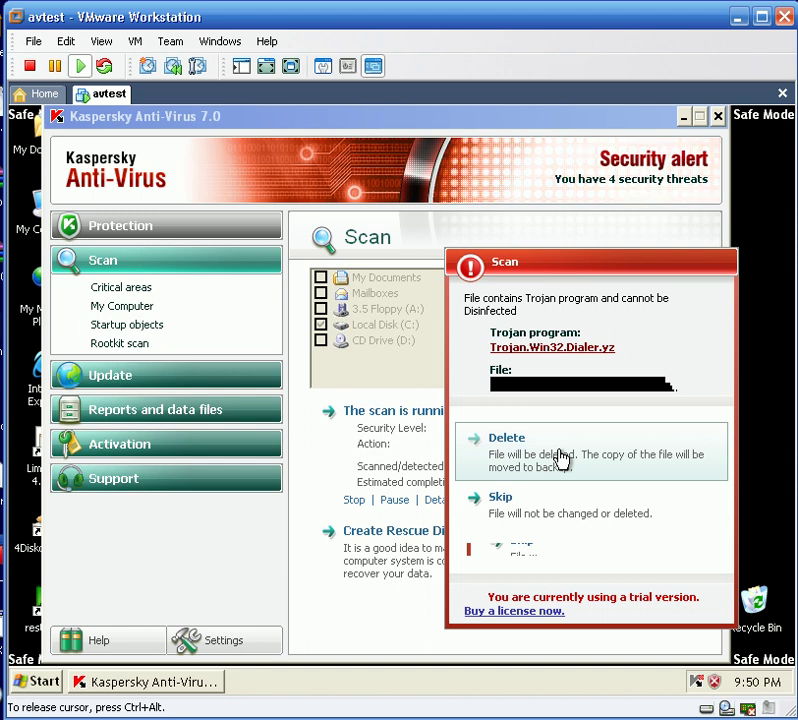
Delete the Dialer.yz, Qhost.aes, Obfuscated.gx, Pakes.cgn and Adload.ma trojan files the scan reports
{"action": "left_click", "coordinate": [508, 449]}
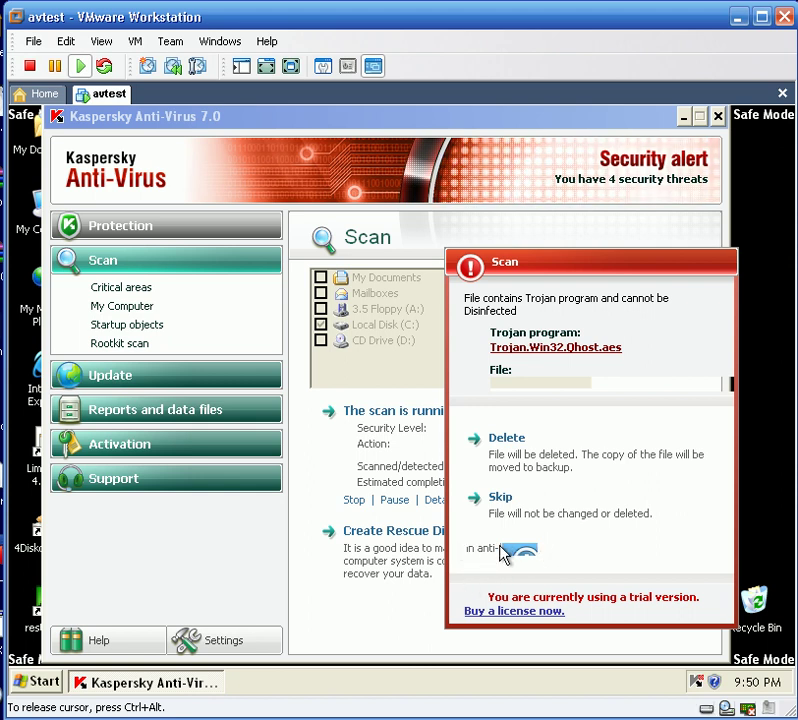
{"action": "left_click", "coordinate": [525, 463]}
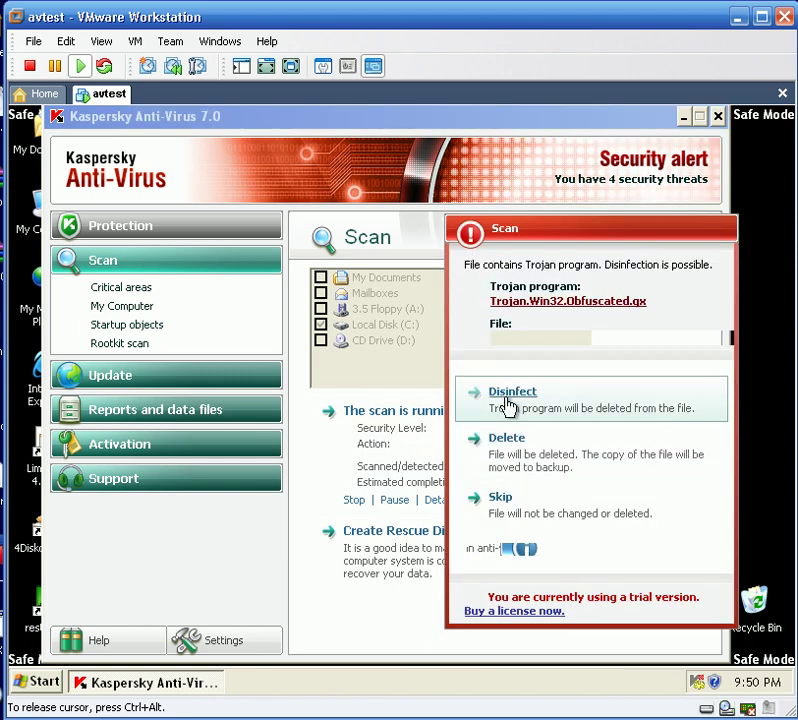
{"action": "left_click", "coordinate": [510, 404]}
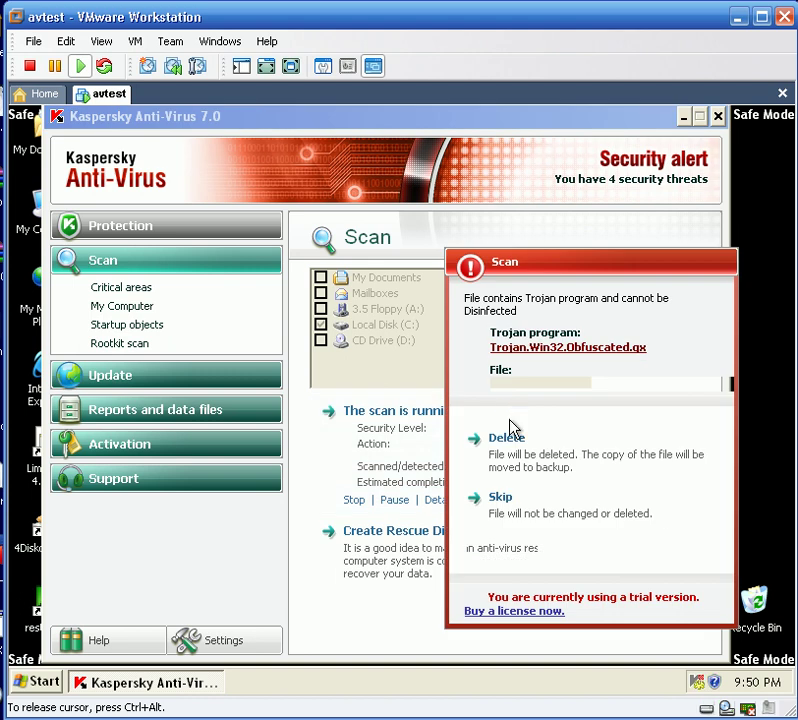
{"action": "left_click", "coordinate": [510, 447]}
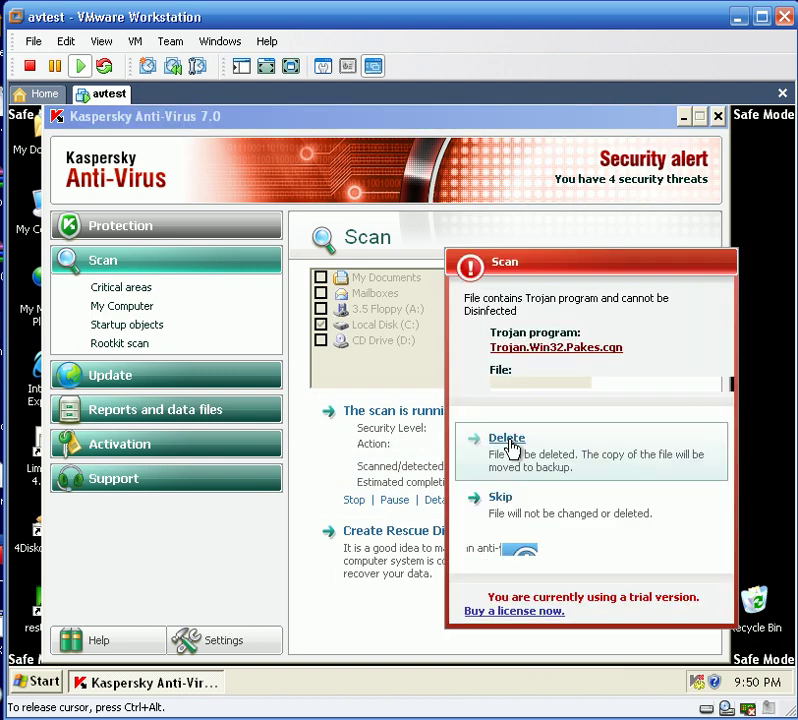
{"action": "left_click", "coordinate": [510, 447]}
{"action": "left_click", "coordinate": [510, 447]}
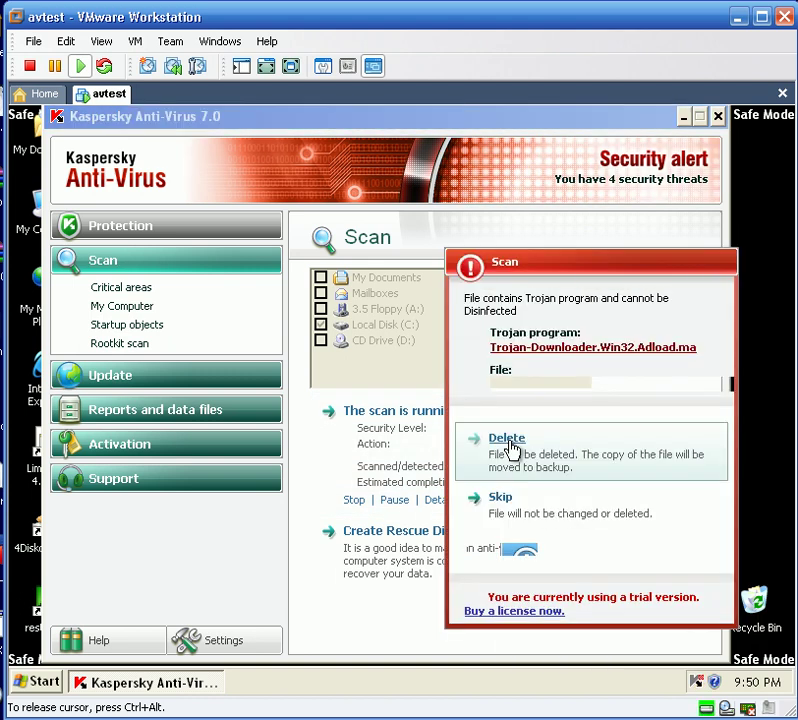
{"action": "left_click", "coordinate": [510, 447]}
{"action": "left_click", "coordinate": [510, 447]}
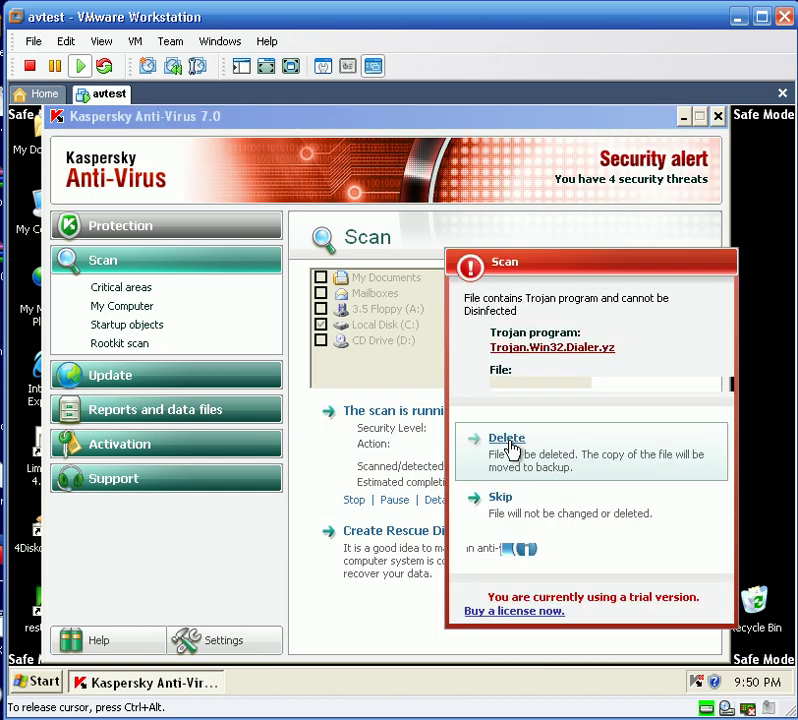
{"action": "left_click", "coordinate": [510, 447]}
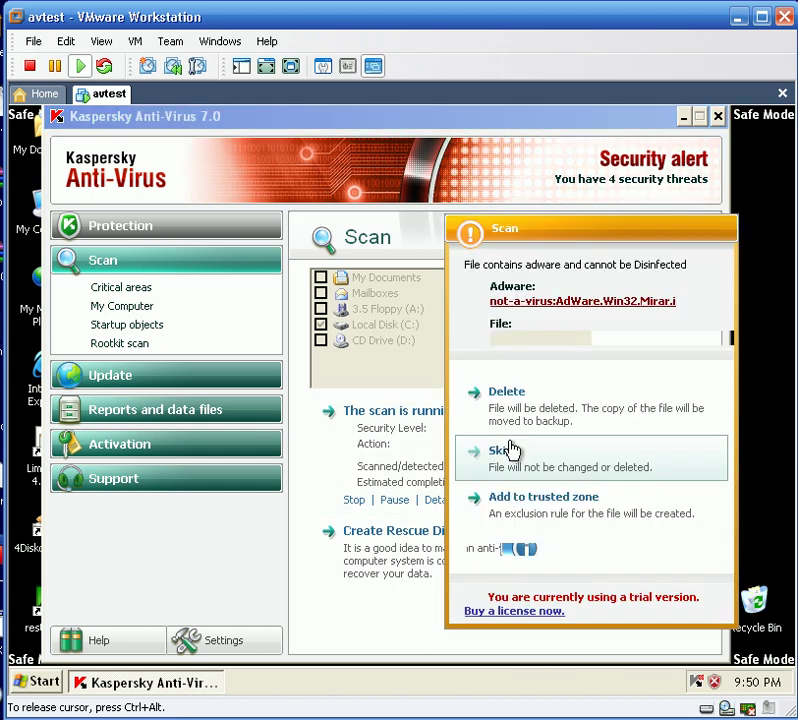
Delete the Mirar.i and Agent.jb adware files and the following trojan detection
{"action": "left_click", "coordinate": [508, 404]}
{"action": "left_click", "coordinate": [513, 408]}
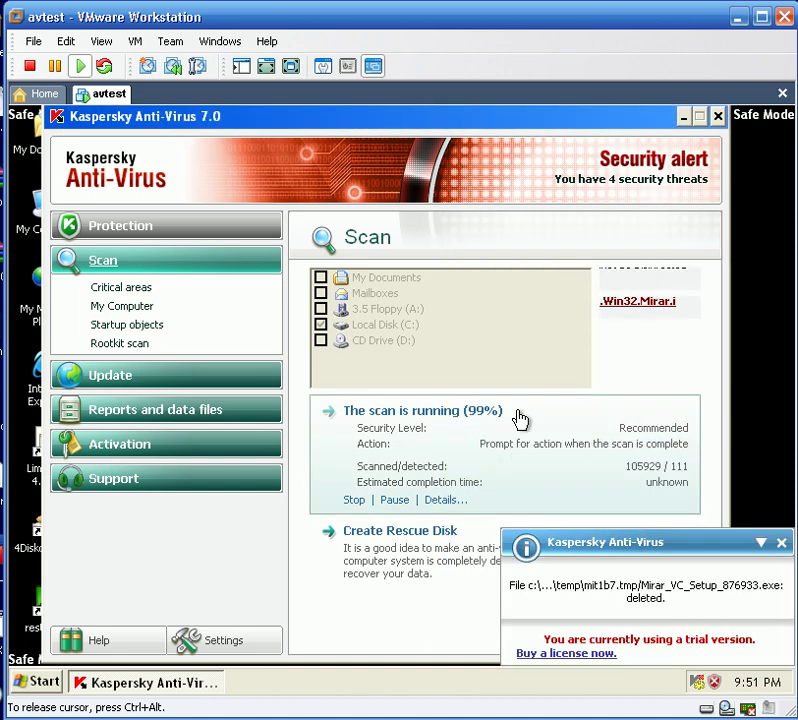
{"action": "left_click", "coordinate": [521, 449]}
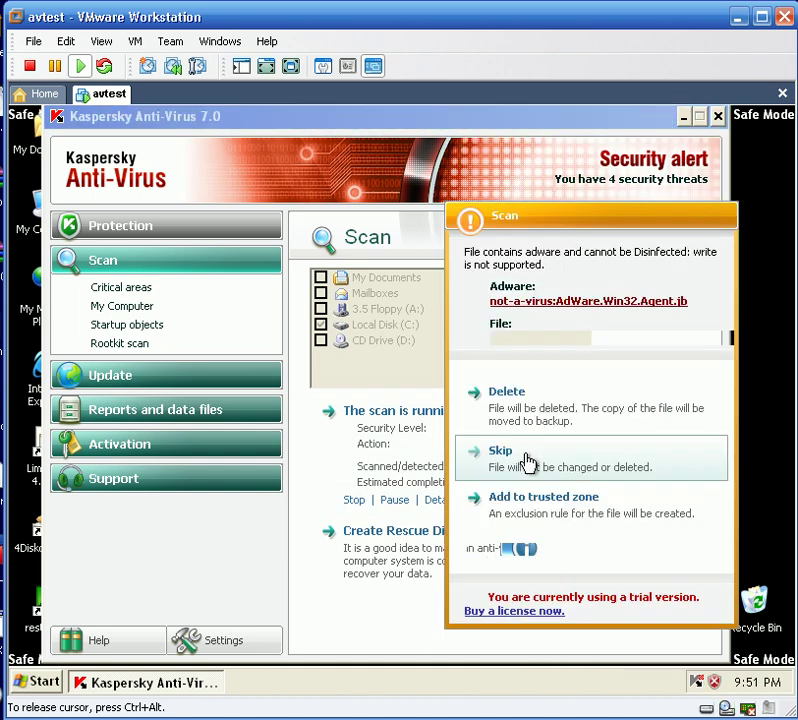
{"action": "left_click", "coordinate": [523, 418]}
{"action": "left_click", "coordinate": [529, 424]}
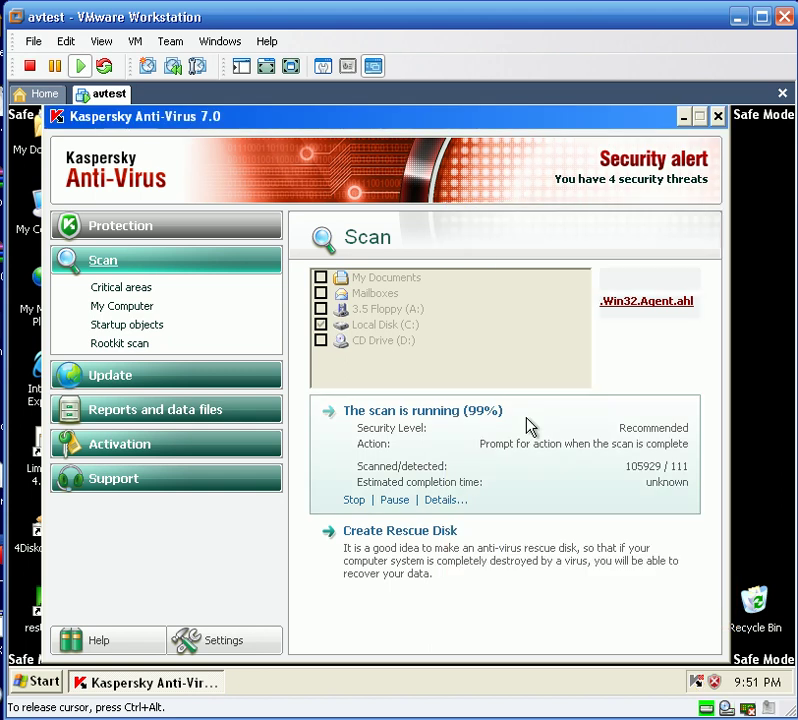
{"action": "left_click", "coordinate": [527, 427]}
{"action": "left_click", "coordinate": [524, 425]}
{"action": "left_click", "coordinate": [490, 436]}
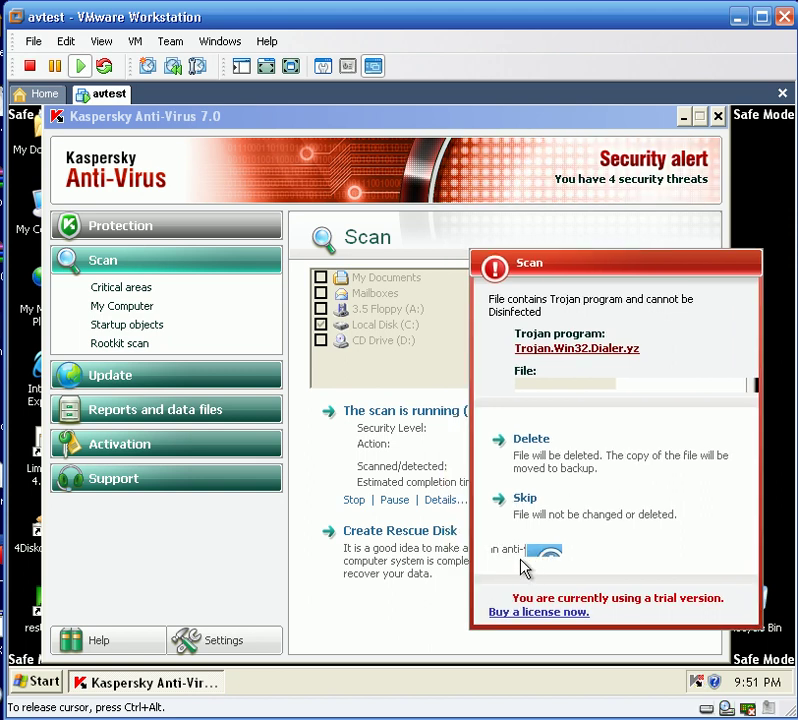
Delete the Dialer.yz, Monder.gen, Zlob.lps, FraudLoad.rt, Small.ivo and Agent.mas trojan files
{"action": "left_click", "coordinate": [535, 468]}
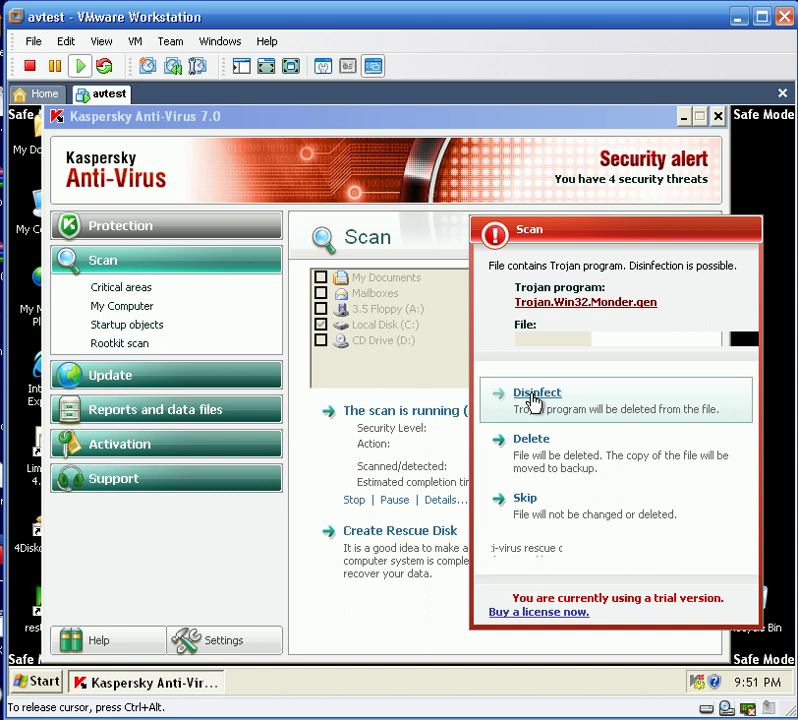
{"action": "left_click", "coordinate": [527, 415]}
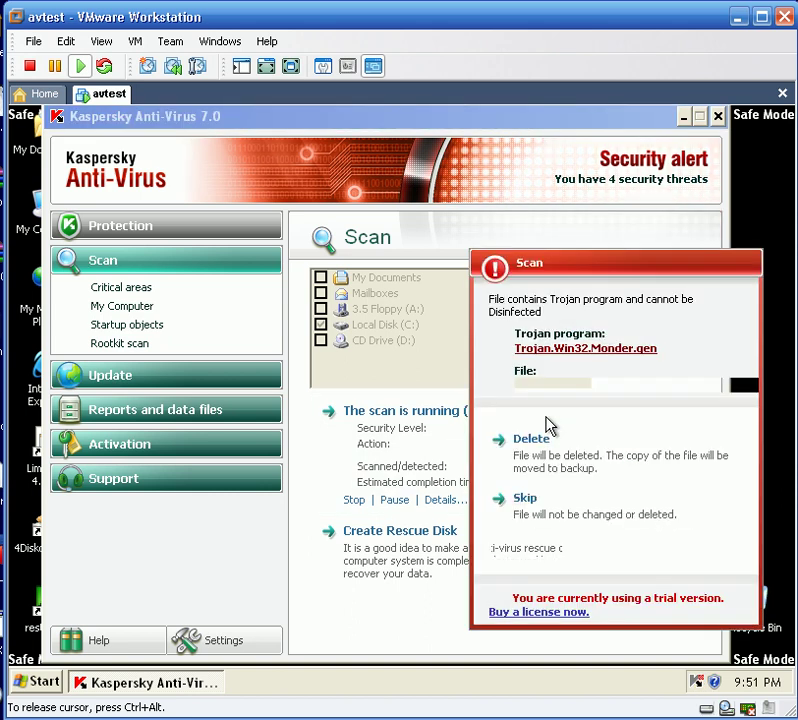
{"action": "left_click", "coordinate": [533, 442]}
{"action": "left_click", "coordinate": [533, 447]}
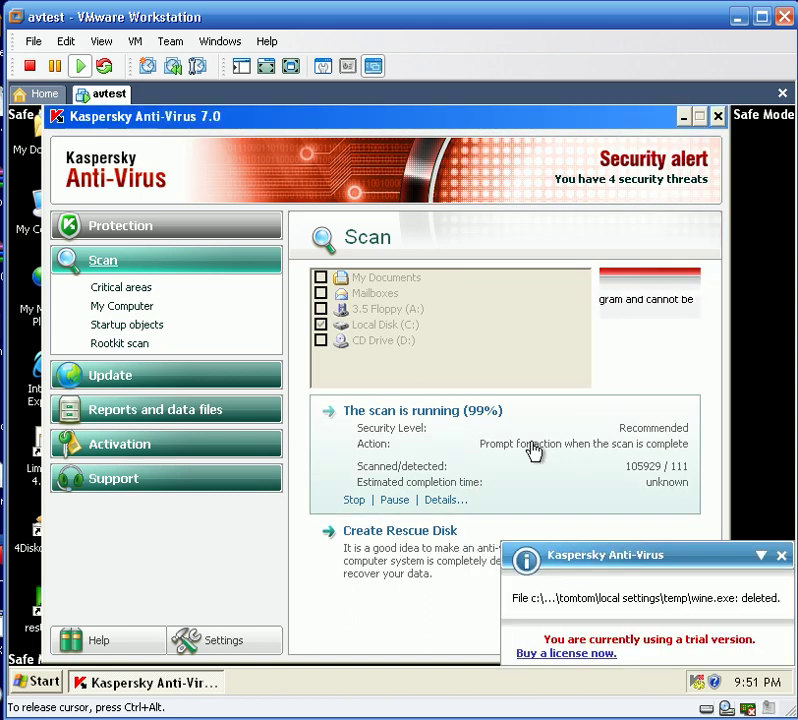
{"action": "left_click", "coordinate": [535, 407]}
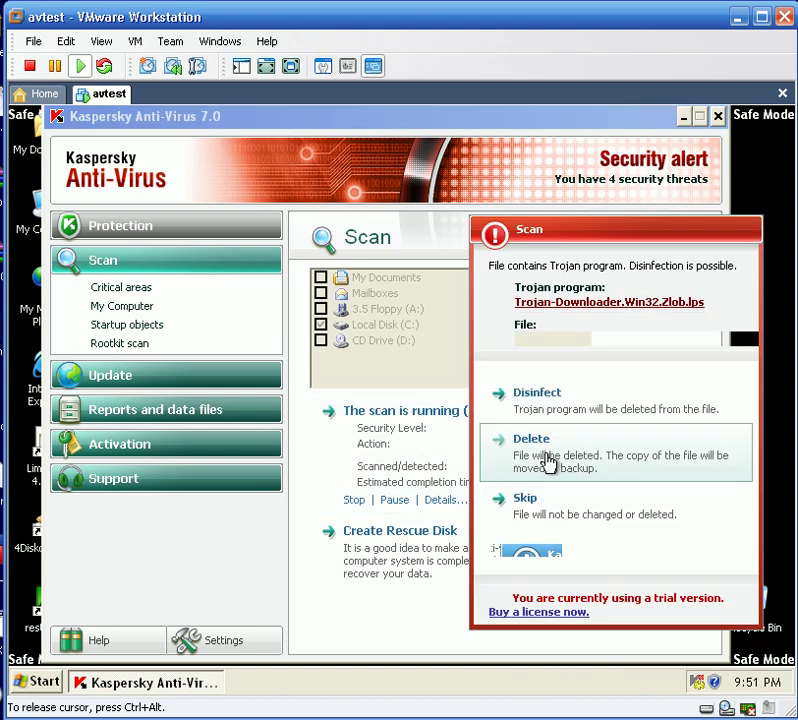
{"action": "left_click", "coordinate": [522, 398]}
{"action": "left_click", "coordinate": [548, 450]}
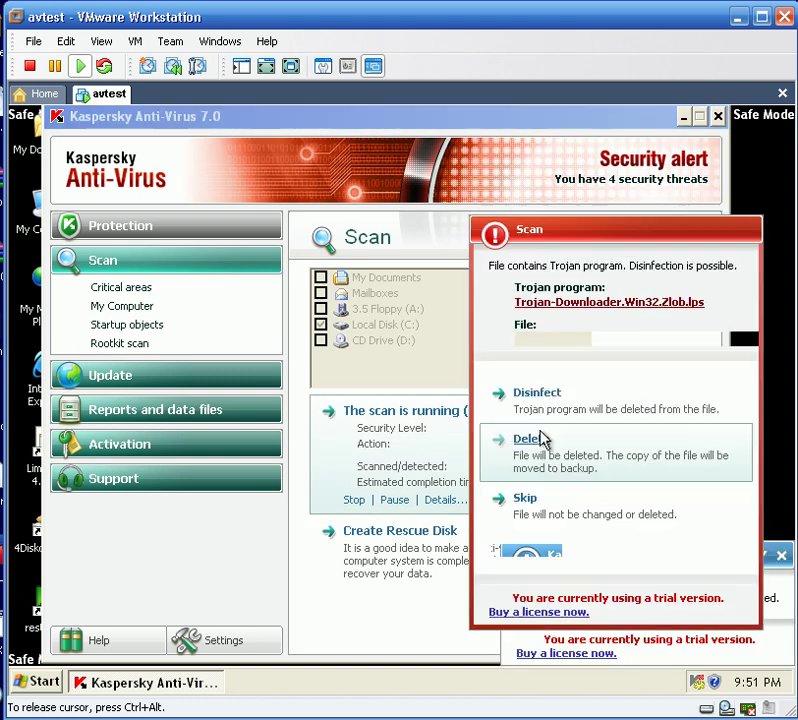
{"action": "left_click", "coordinate": [541, 411]}
{"action": "left_click", "coordinate": [541, 460]}
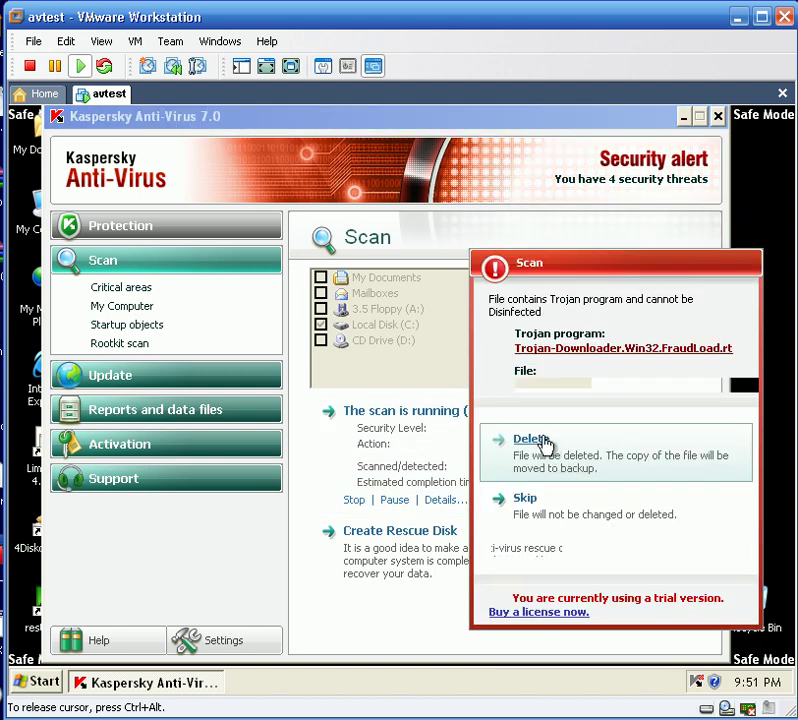
{"action": "left_click", "coordinate": [548, 452]}
{"action": "left_click", "coordinate": [554, 460]}
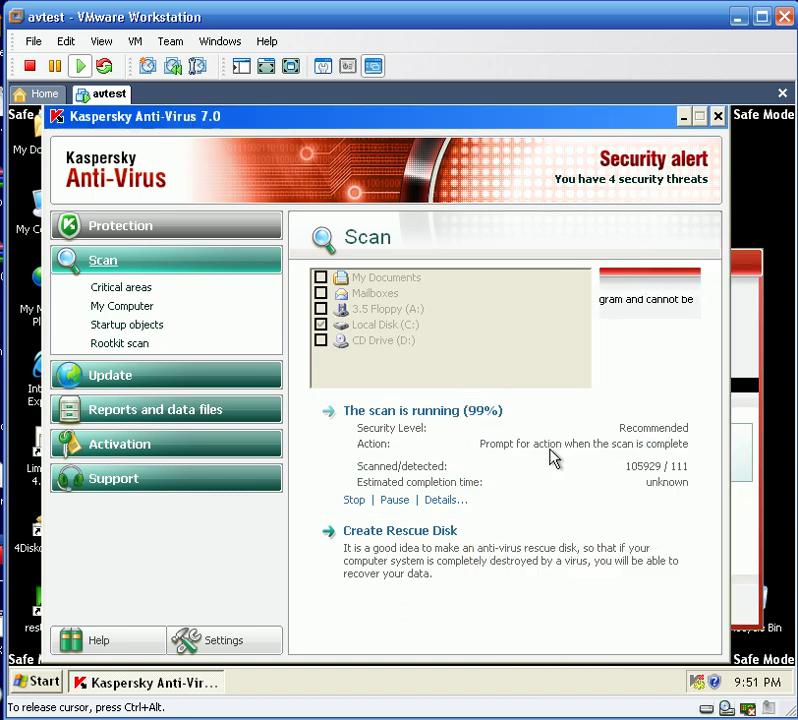
{"action": "left_click", "coordinate": [521, 464]}
{"action": "left_click", "coordinate": [548, 477]}
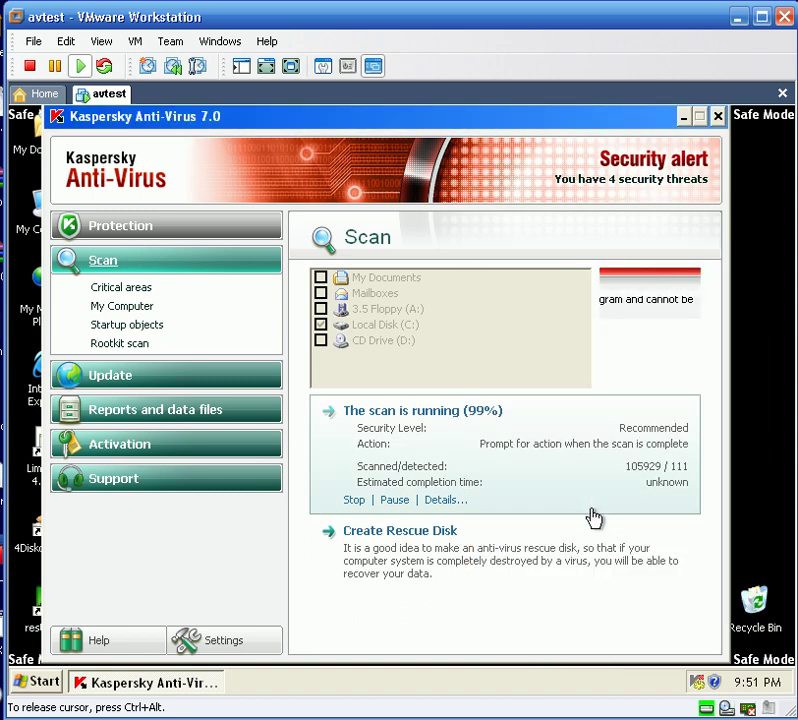
Delete the adware, FraudLoad.se, Psyme.c, BHO.ea and VB.lu dropper files, skipping one adware file
{"action": "left_click", "coordinate": [536, 420]}
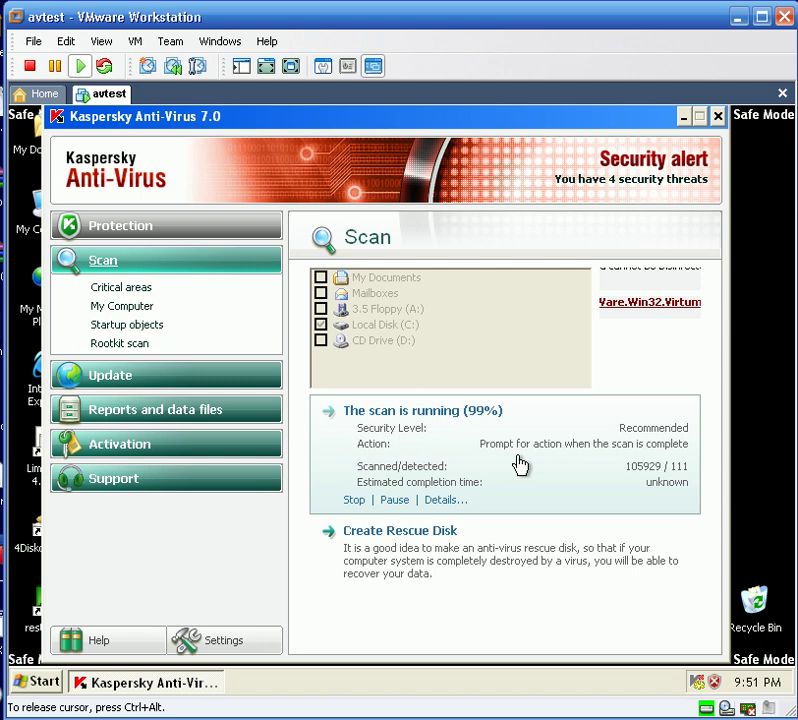
{"action": "left_click", "coordinate": [534, 466]}
{"action": "left_click", "coordinate": [548, 463]}
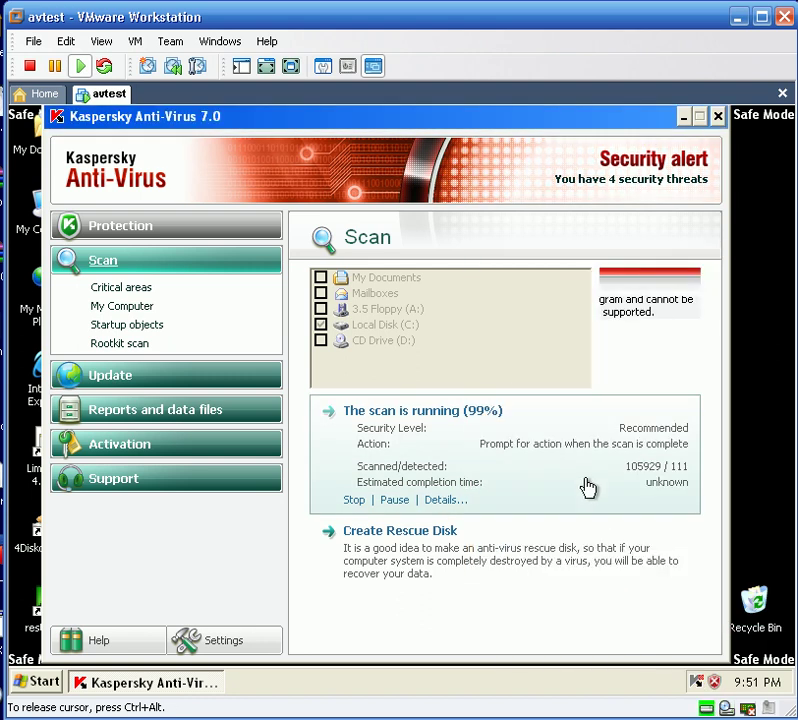
{"action": "left_click", "coordinate": [522, 468]}
{"action": "left_click", "coordinate": [540, 455]}
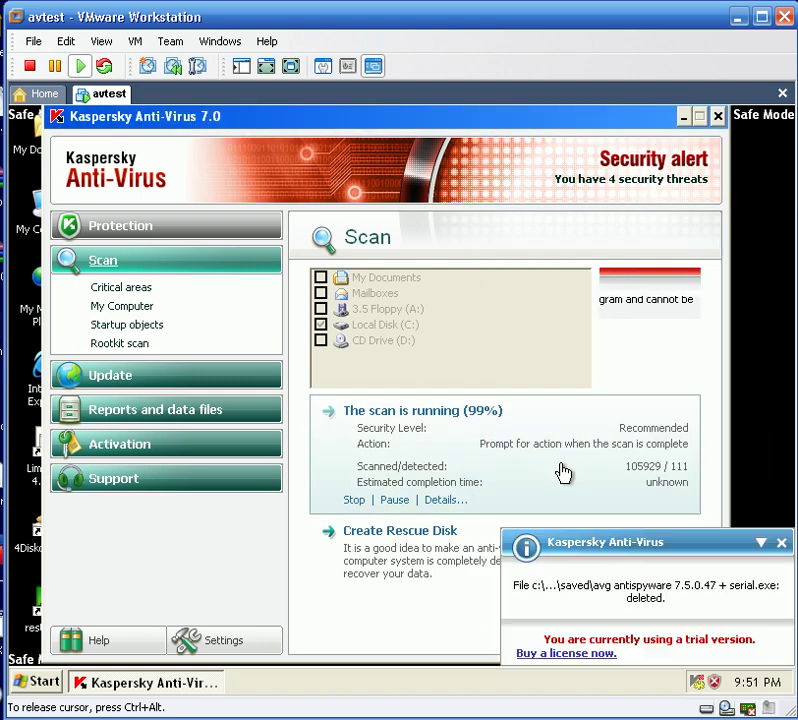
{"action": "left_click", "coordinate": [549, 460]}
{"action": "left_click", "coordinate": [544, 446]}
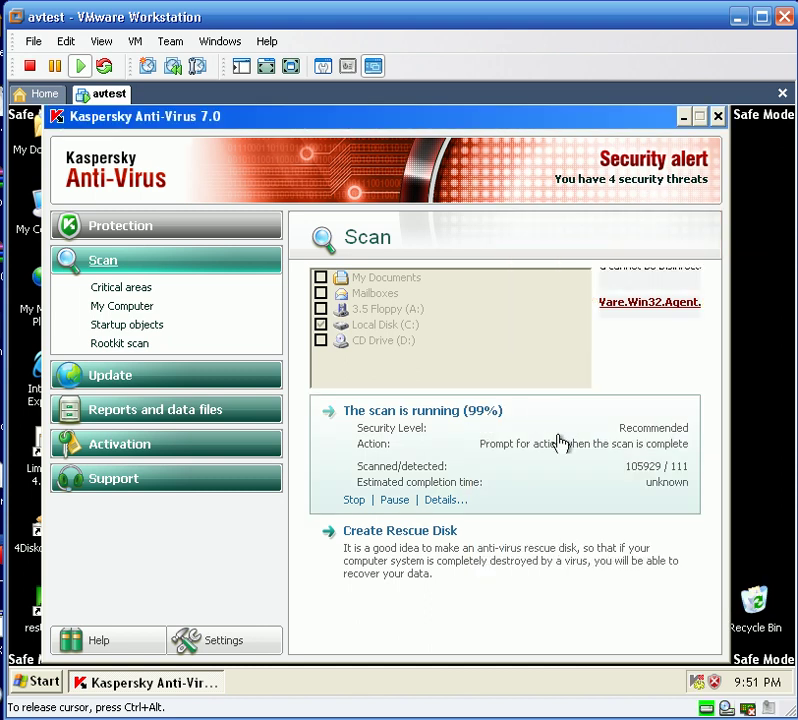
{"action": "left_click", "coordinate": [551, 476]}
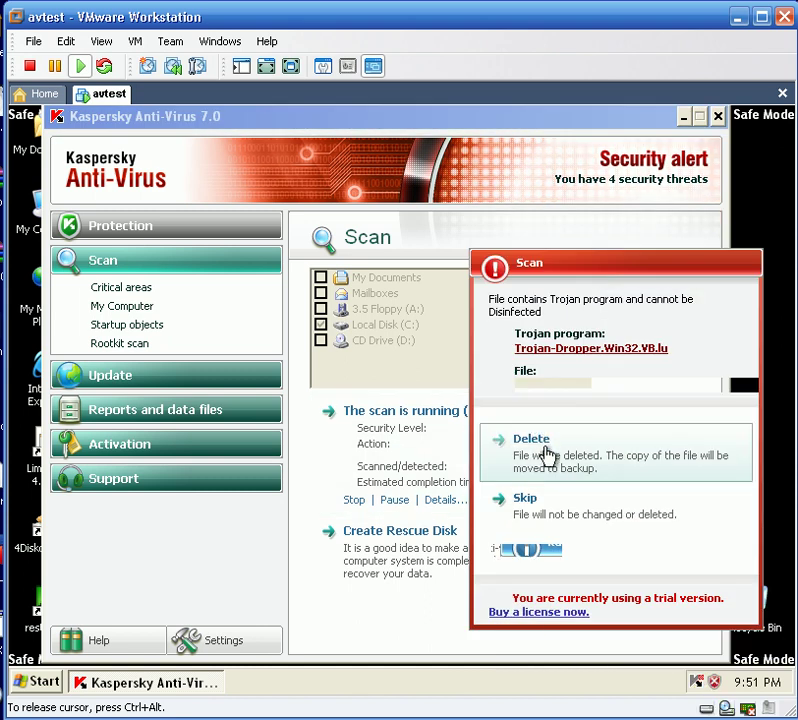
{"action": "left_click", "coordinate": [547, 456]}
{"action": "left_click", "coordinate": [552, 460]}
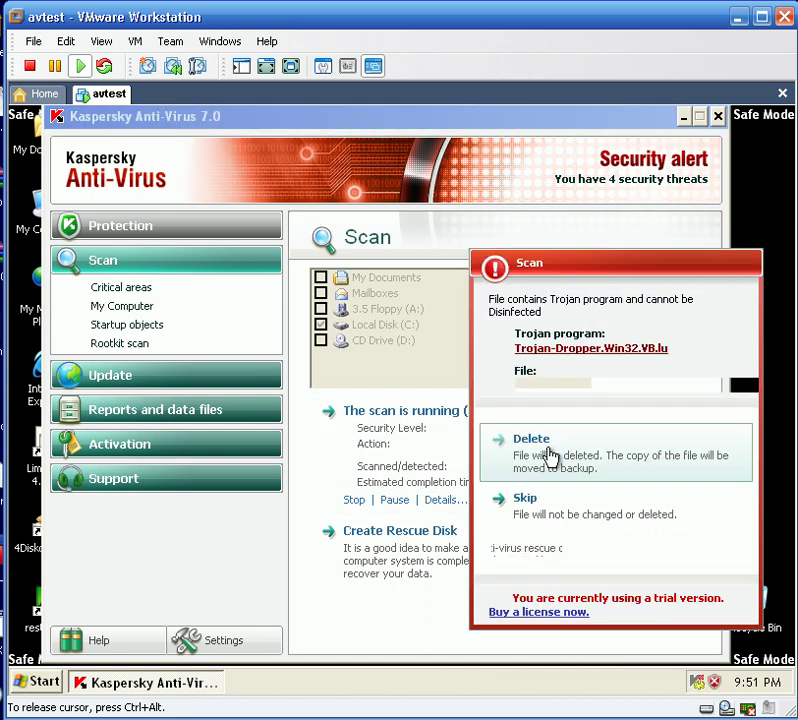
Delete the infected artful gif animator 1.3.exe, civilisation iv.exe and further Trojan-Dropper files
{"action": "left_click", "coordinate": [548, 458]}
{"action": "left_click", "coordinate": [550, 456]}
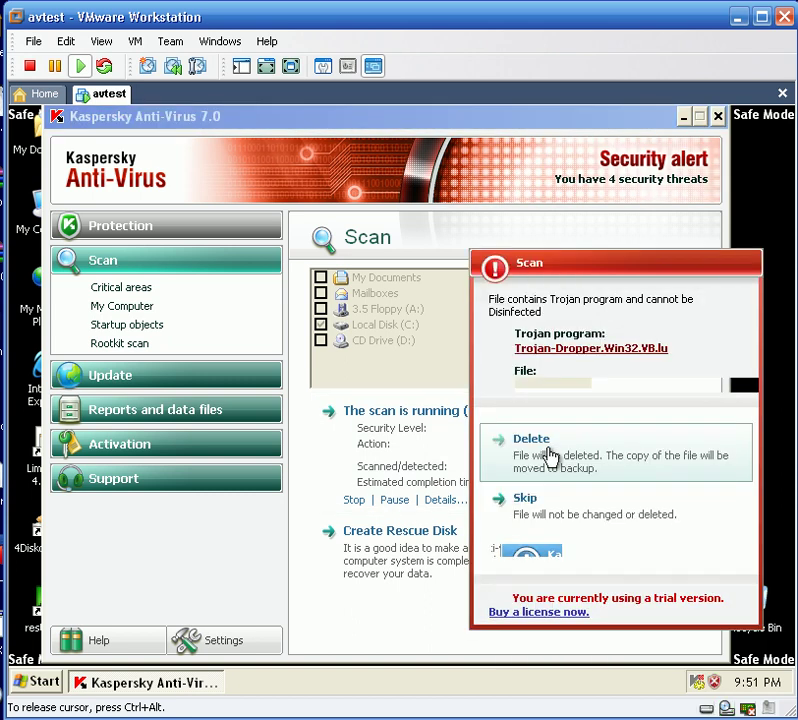
{"action": "left_click", "coordinate": [550, 457]}
{"action": "left_click", "coordinate": [550, 457]}
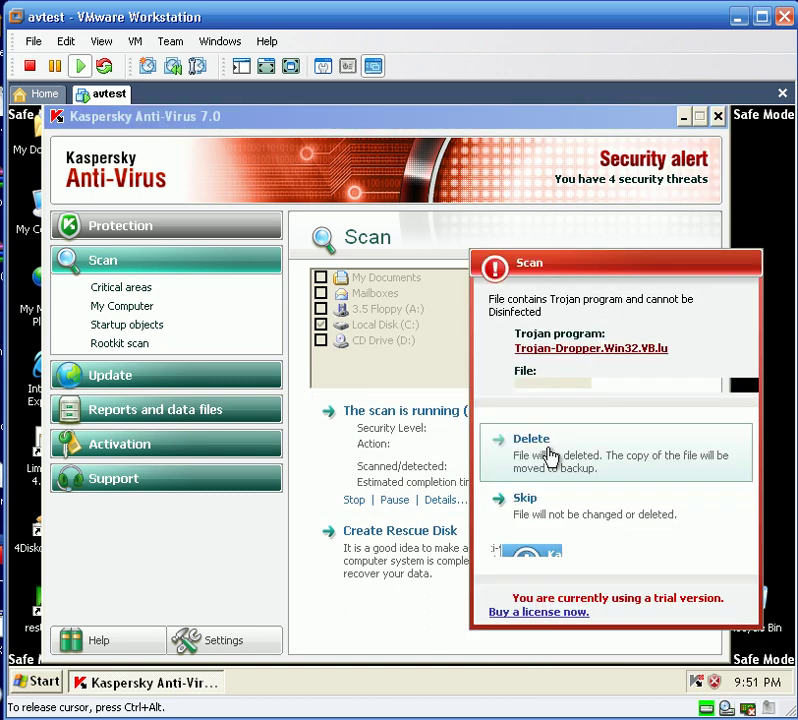
{"action": "left_click", "coordinate": [551, 457]}
{"action": "left_click", "coordinate": [551, 457]}
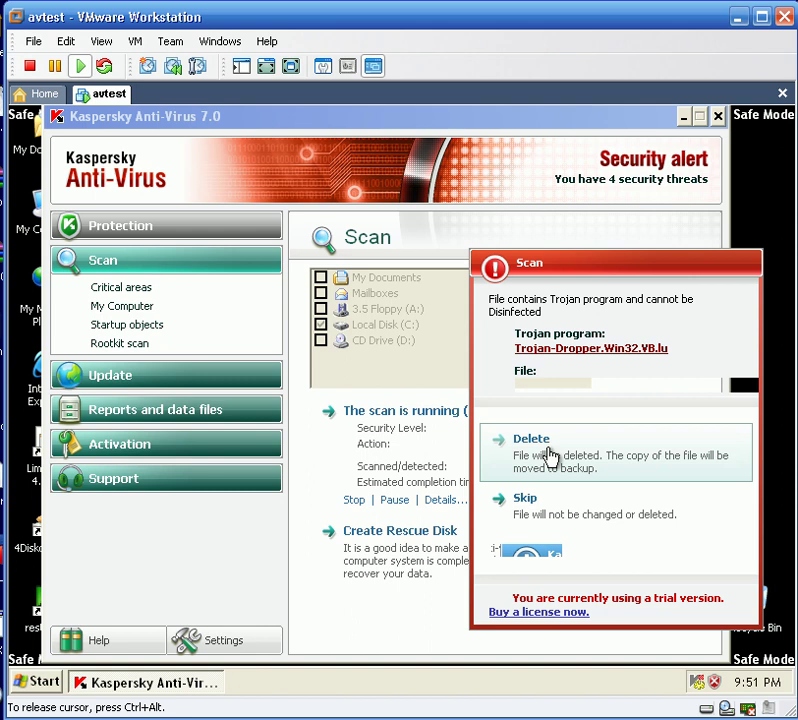
{"action": "left_click", "coordinate": [550, 457]}
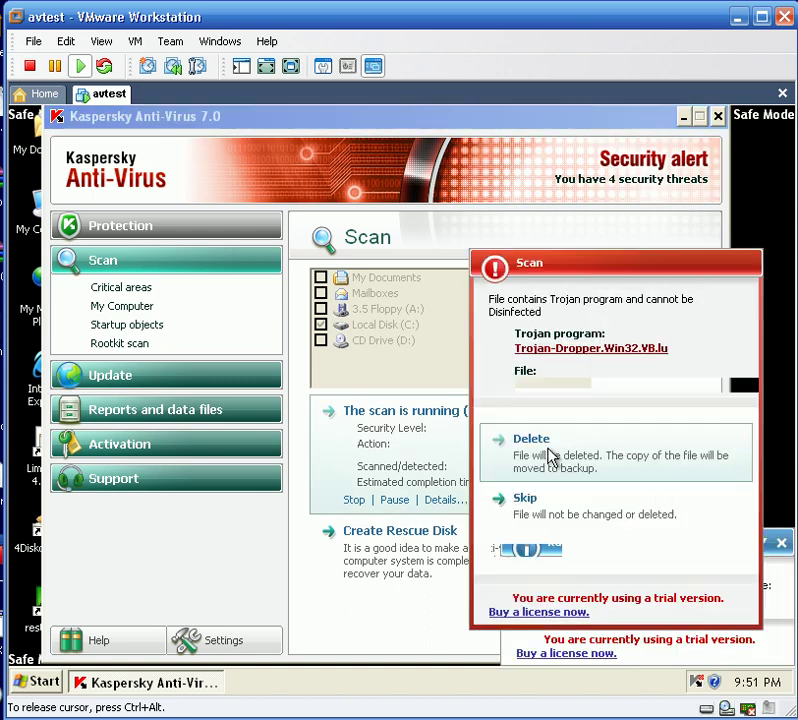
{"action": "left_click", "coordinate": [550, 457]}
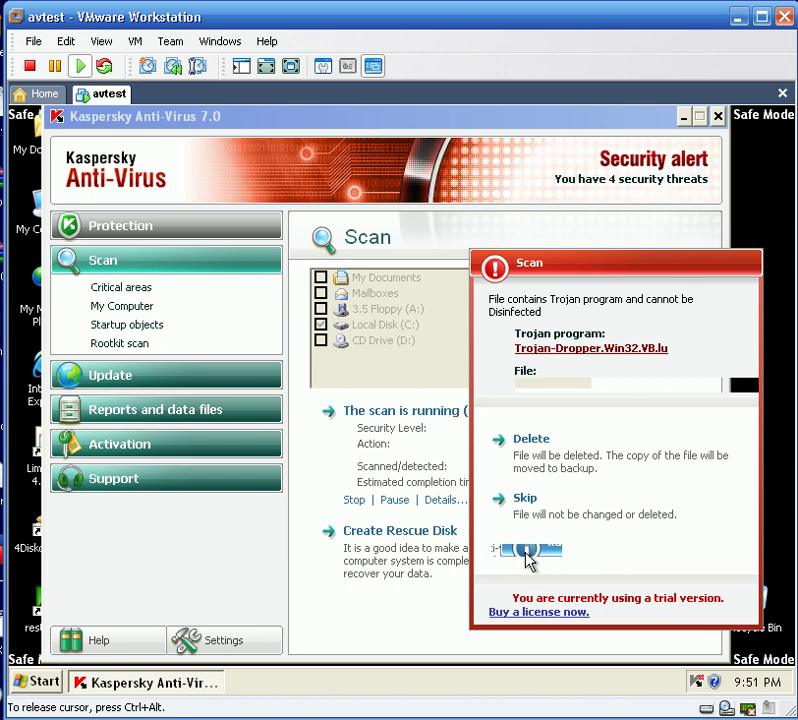
Delete the next dozen Trojan-Dropper detections as they appear
{"action": "left_click", "coordinate": [533, 465]}
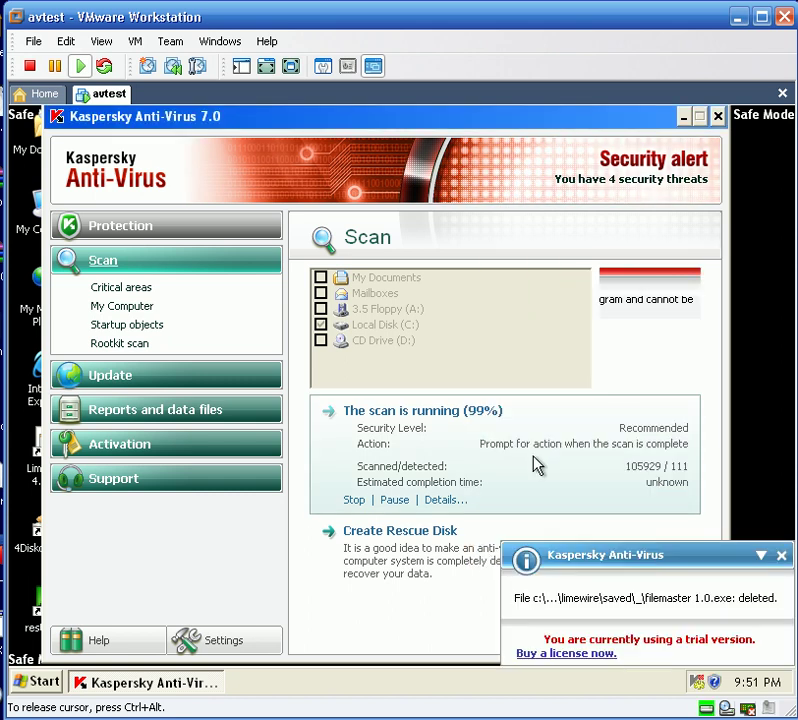
{"action": "left_click", "coordinate": [546, 456]}
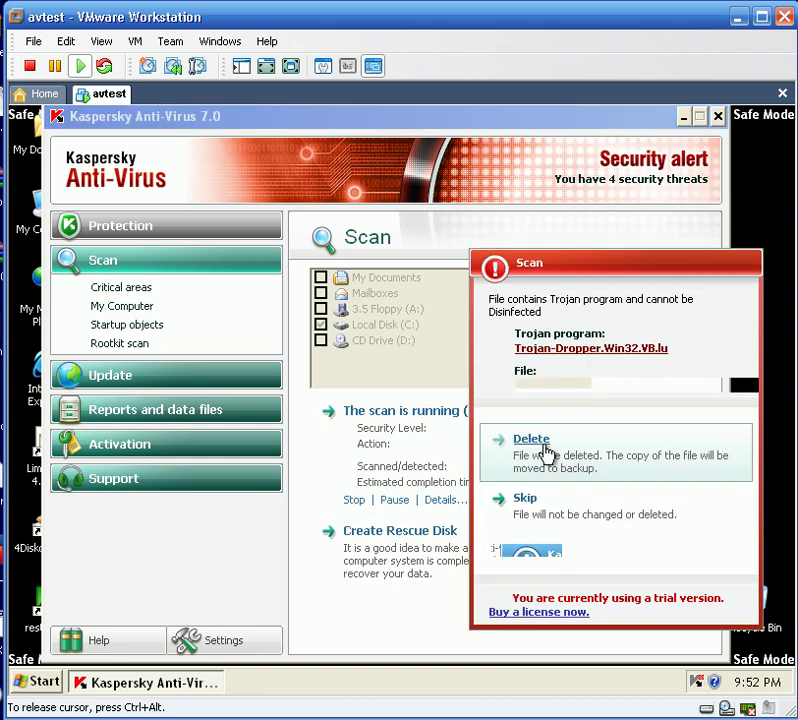
{"action": "left_click", "coordinate": [546, 455]}
{"action": "left_click", "coordinate": [546, 455]}
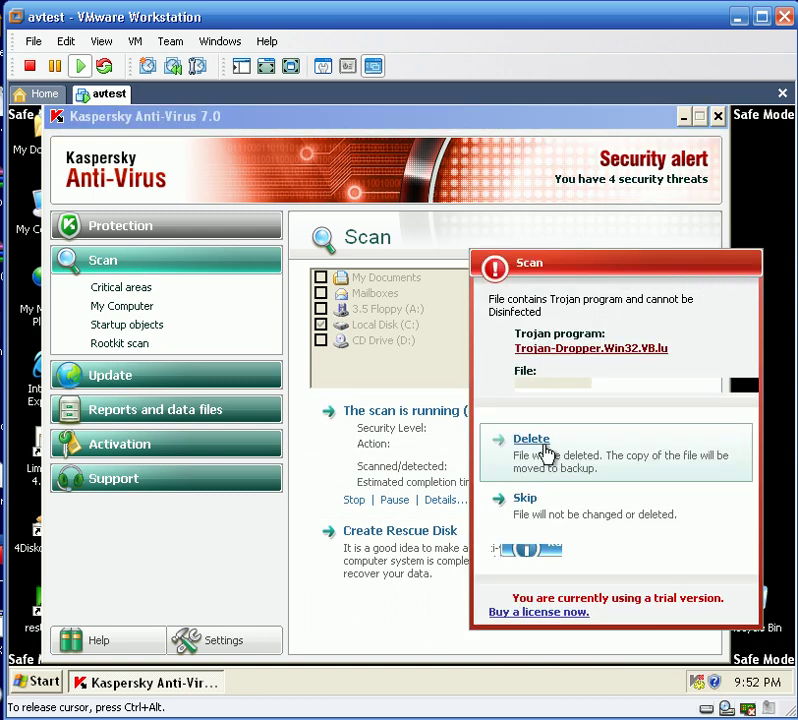
{"action": "left_click", "coordinate": [546, 455]}
{"action": "left_click", "coordinate": [546, 455]}
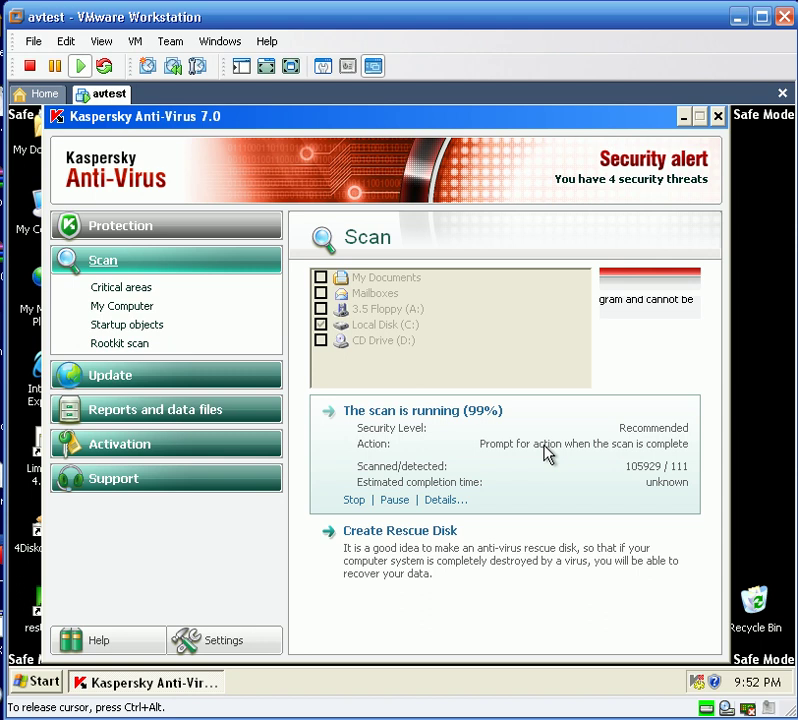
{"action": "left_click", "coordinate": [546, 453]}
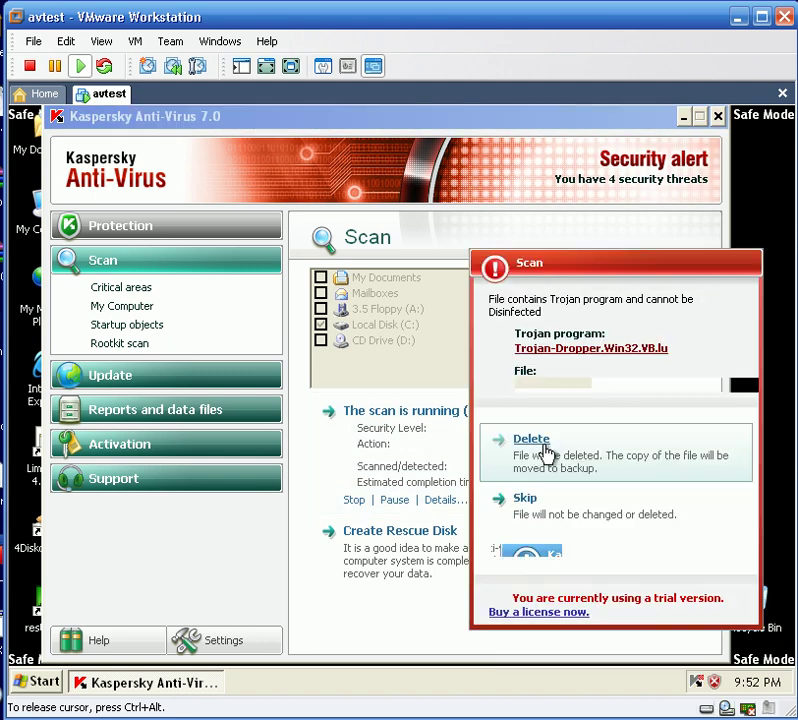
{"action": "left_click", "coordinate": [546, 453]}
{"action": "left_click", "coordinate": [546, 453]}
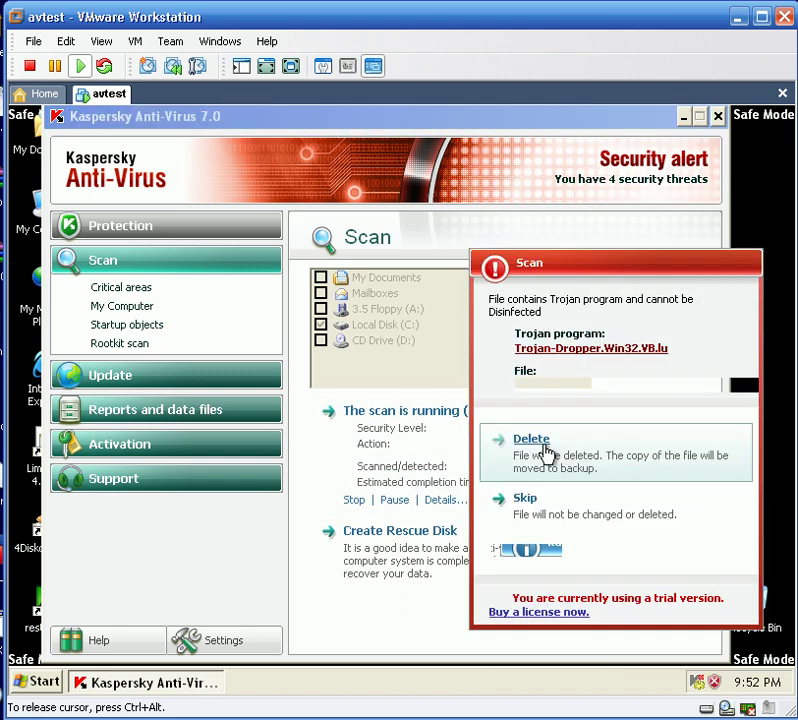
{"action": "left_click", "coordinate": [546, 453]}
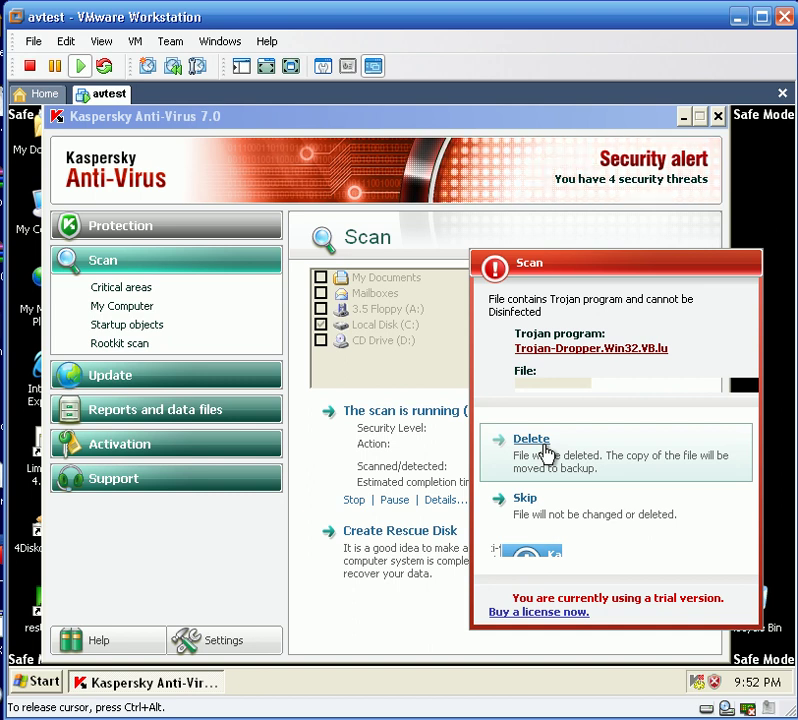
{"action": "left_click", "coordinate": [546, 453]}
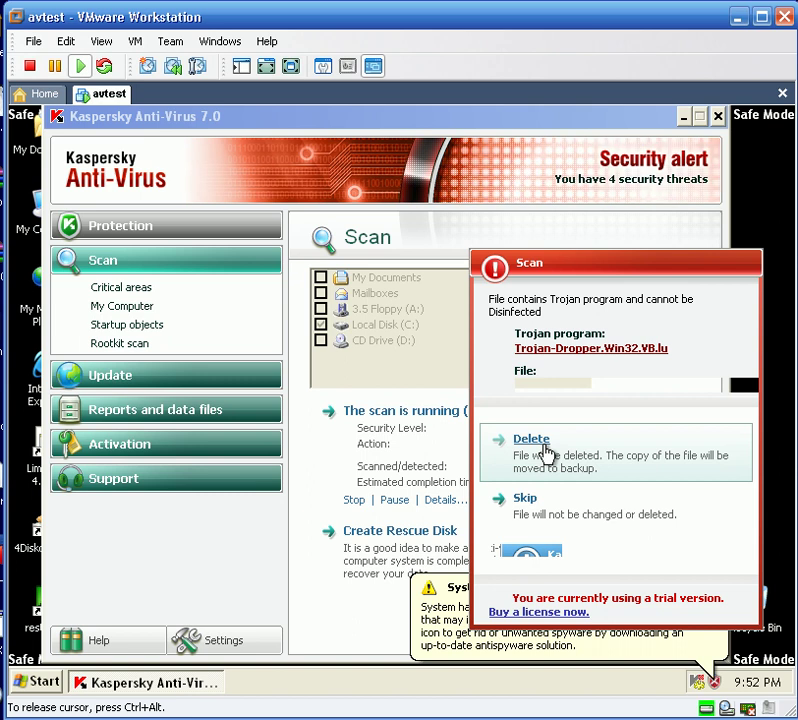
{"action": "left_click", "coordinate": [546, 453]}
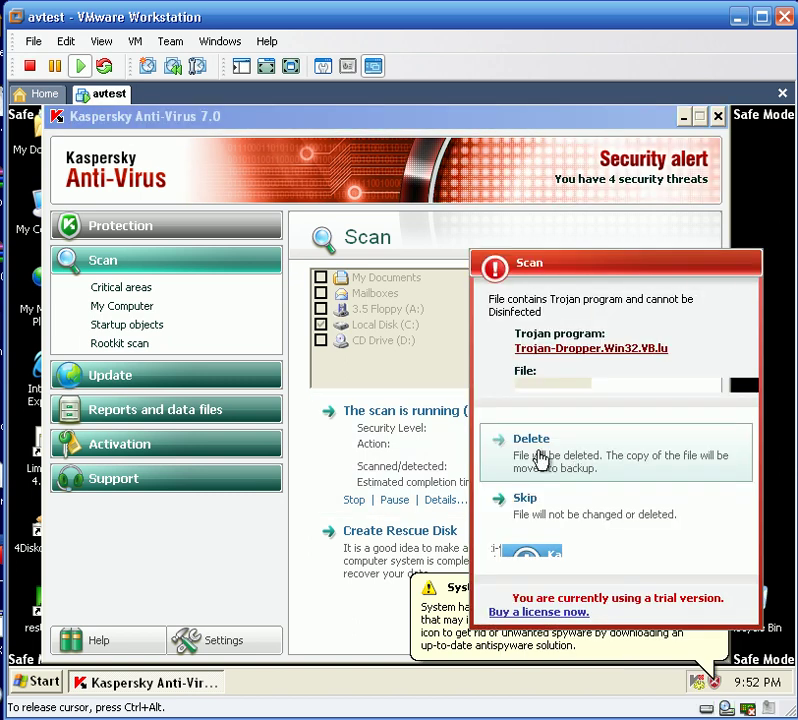
Delete the infected rally trophy iso.exe and the surrounding Trojan-Dropper files
{"action": "left_click", "coordinate": [540, 455]}
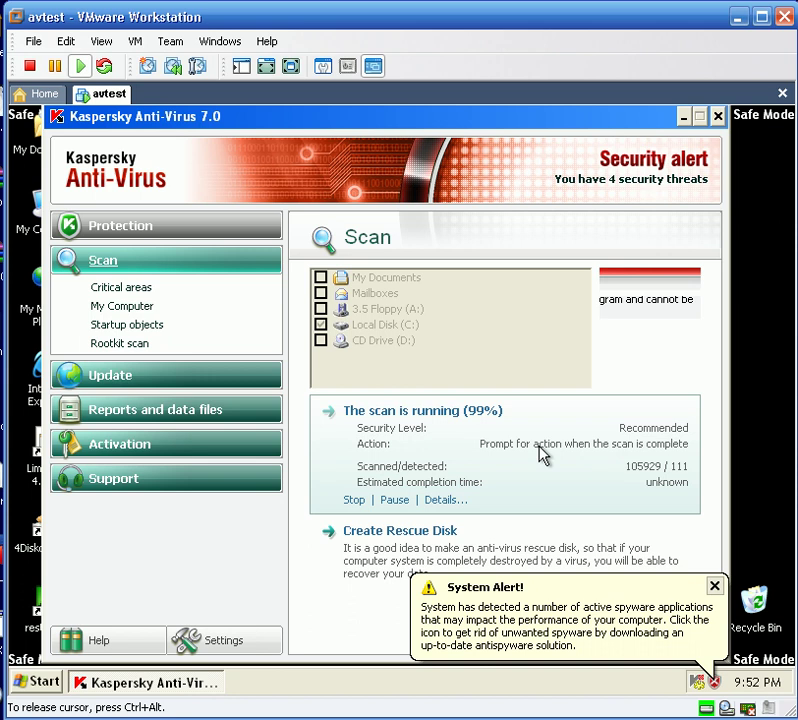
{"action": "left_click", "coordinate": [540, 455]}
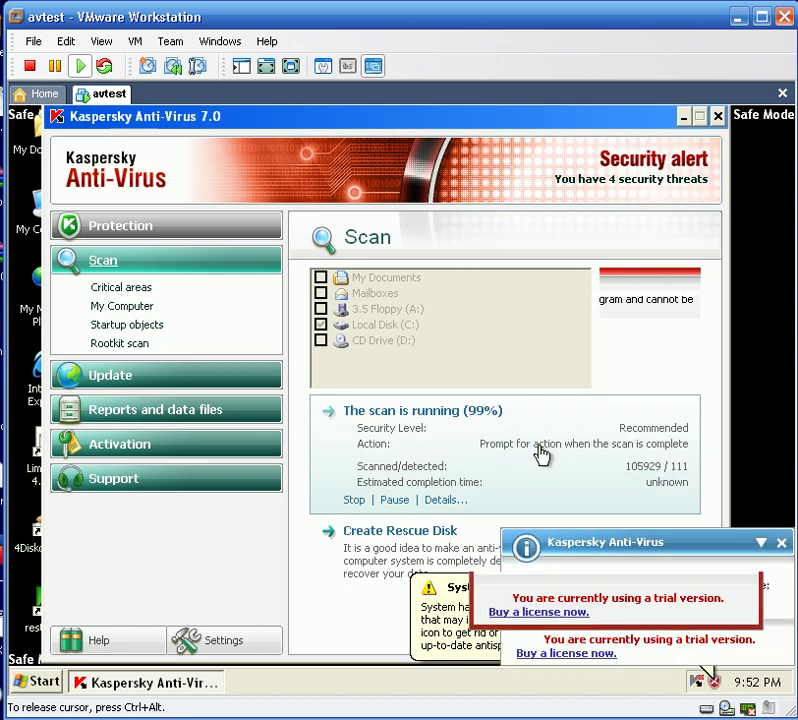
{"action": "left_click", "coordinate": [540, 455]}
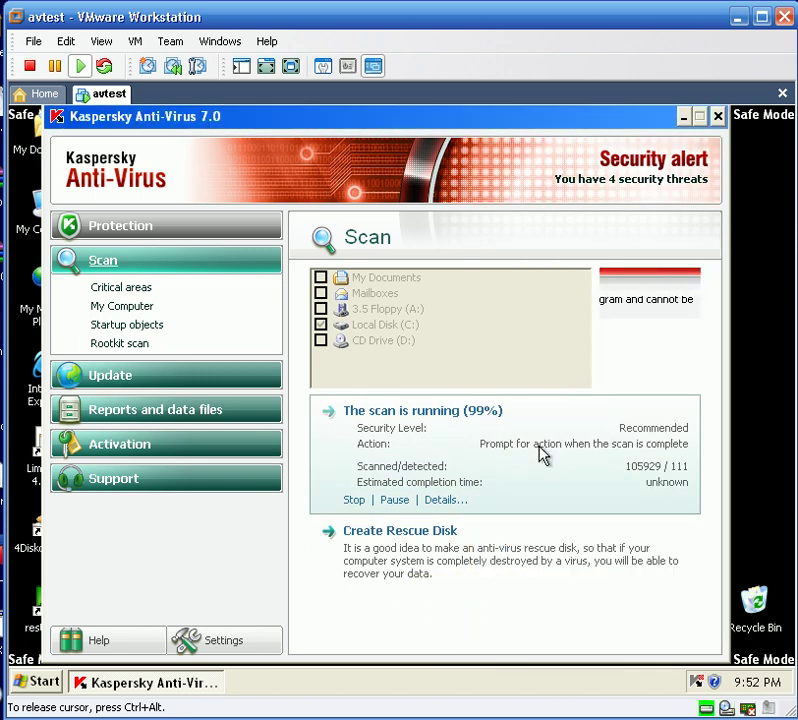
{"action": "left_click", "coordinate": [540, 455]}
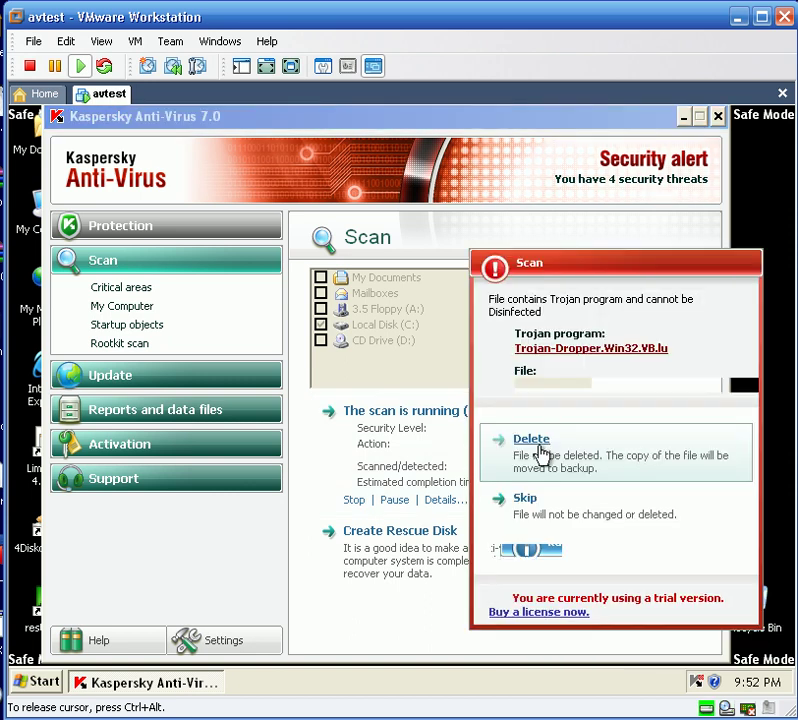
{"action": "left_click", "coordinate": [540, 455]}
{"action": "left_click", "coordinate": [540, 455]}
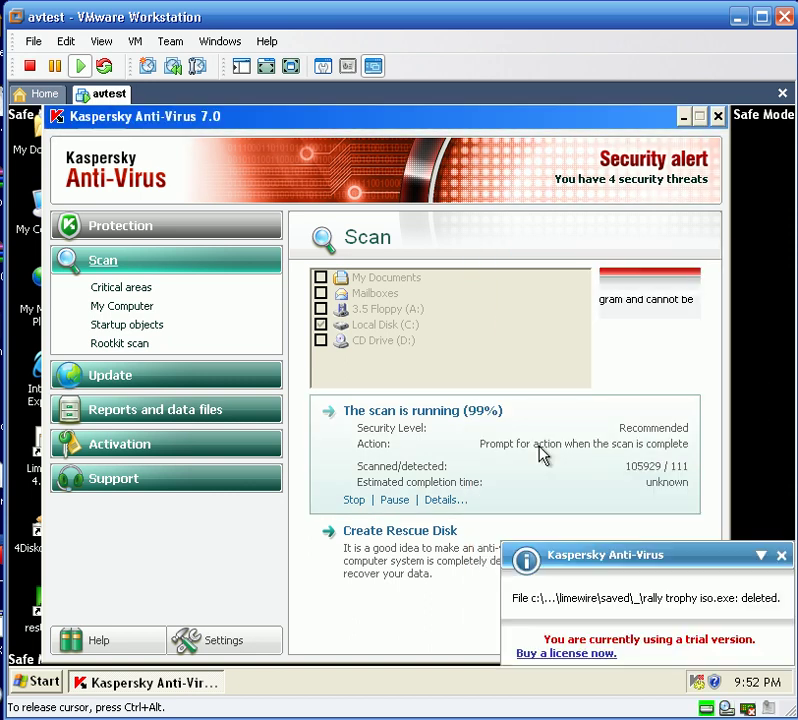
{"action": "left_click", "coordinate": [540, 455]}
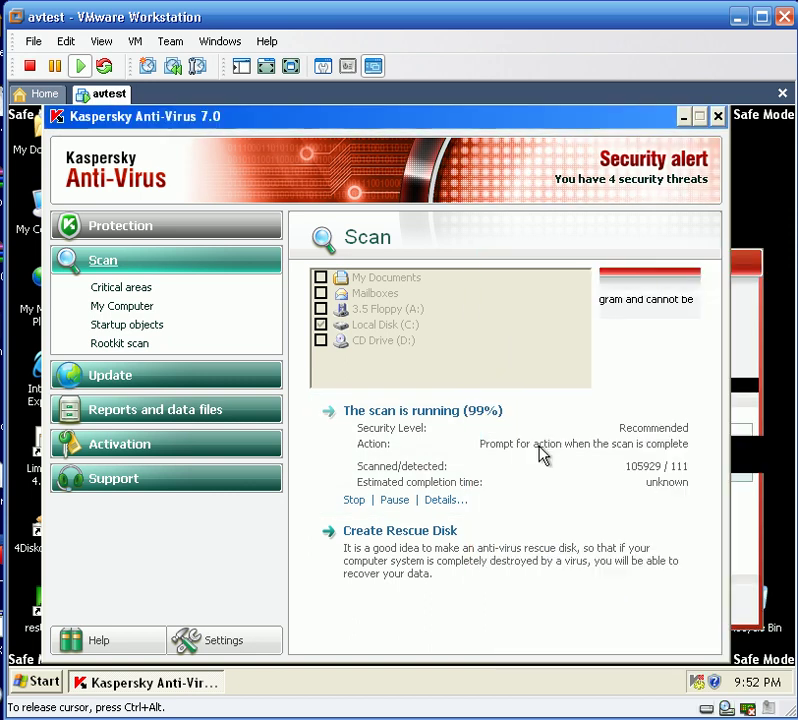
{"action": "left_click", "coordinate": [540, 455]}
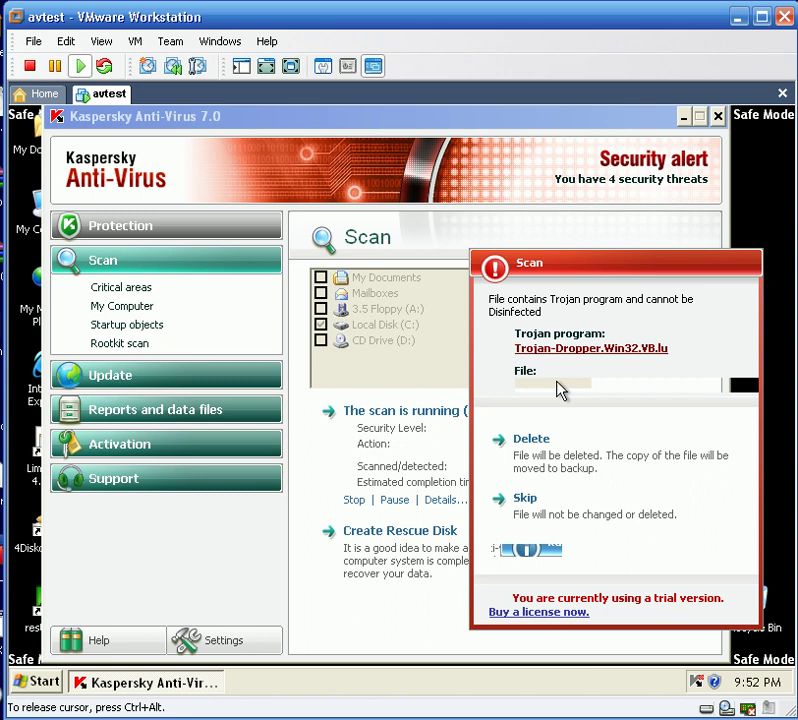
Delete winimage v 8.0.8000.exe plus the Agent.mas, Agent.ftu and Qhost.abh trojan files
{"action": "left_click", "coordinate": [533, 476]}
{"action": "left_click", "coordinate": [522, 476]}
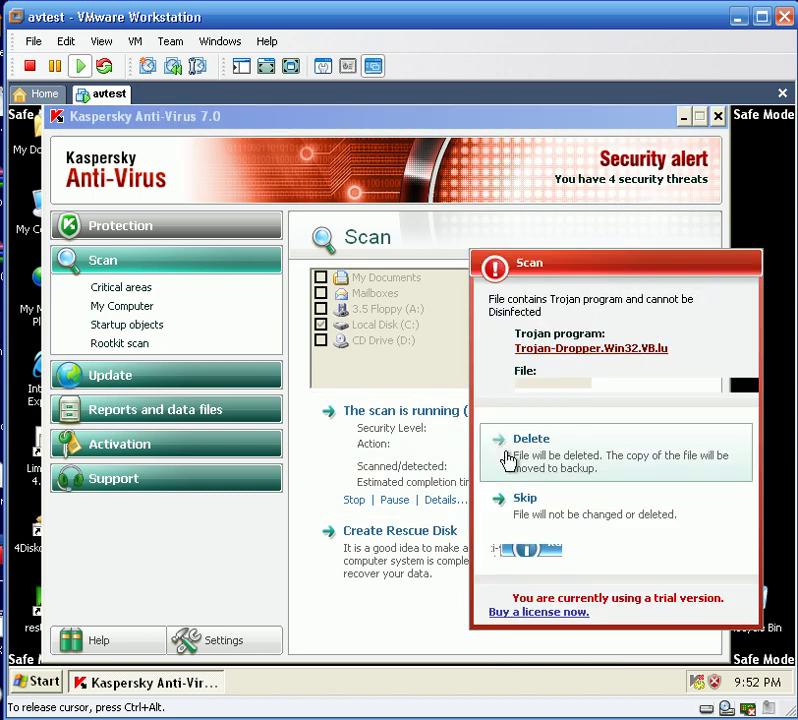
{"action": "left_click", "coordinate": [545, 468]}
{"action": "left_click", "coordinate": [545, 470]}
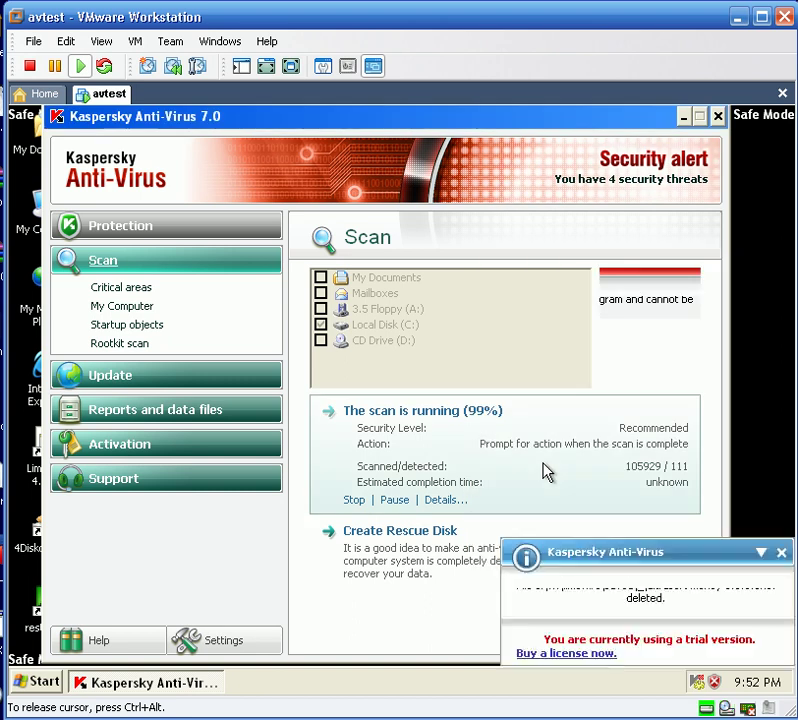
{"action": "left_click", "coordinate": [545, 470]}
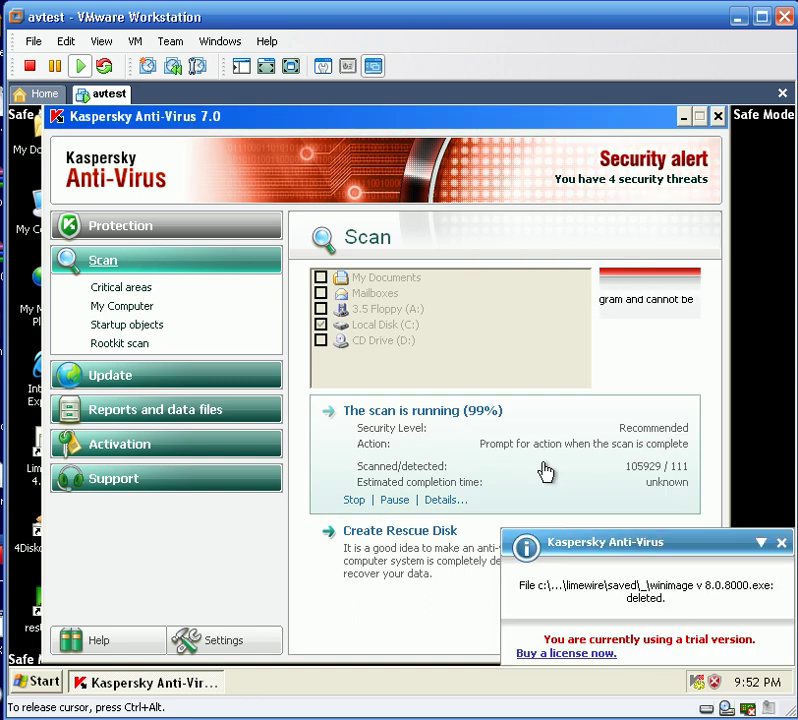
{"action": "left_click", "coordinate": [545, 470]}
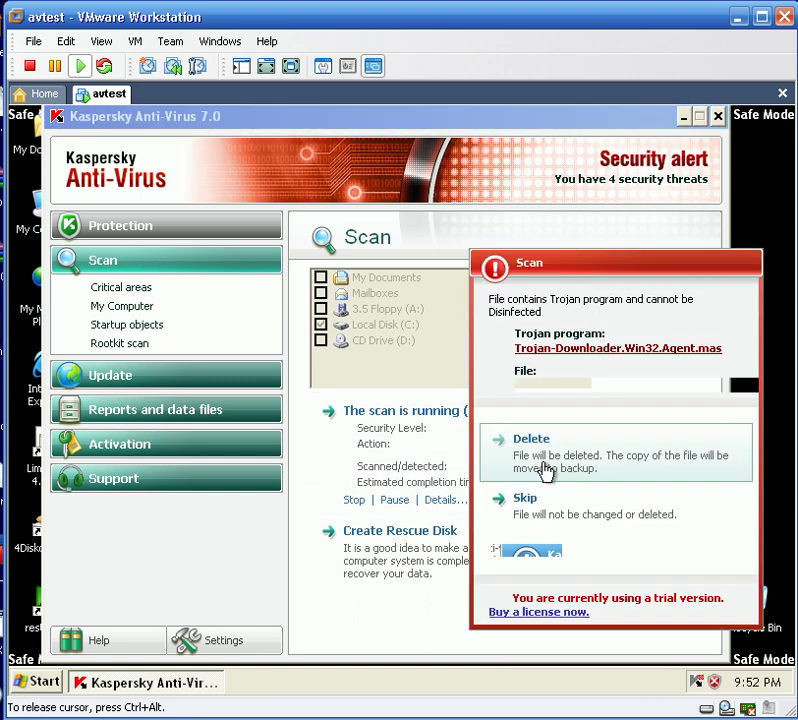
{"action": "left_click", "coordinate": [545, 470]}
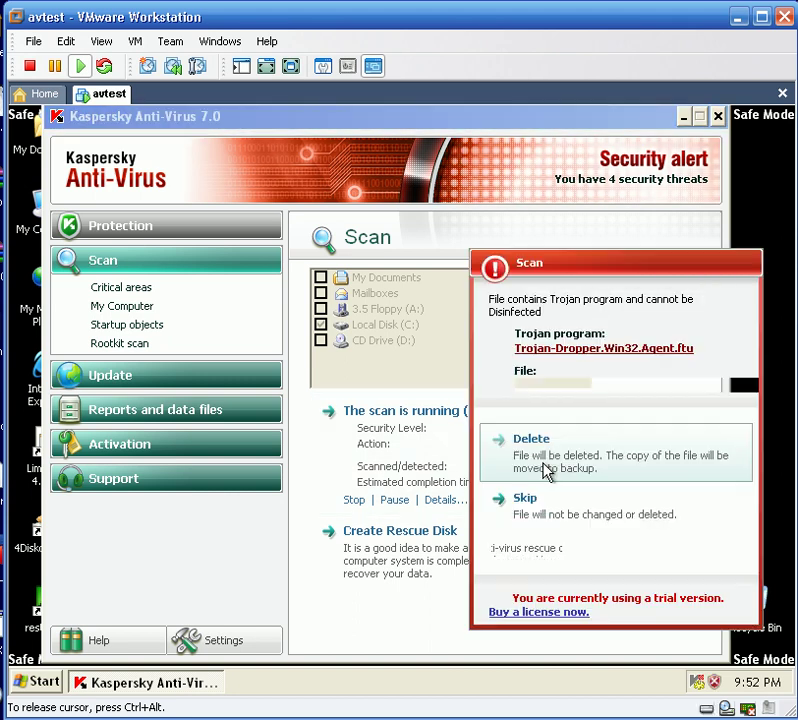
{"action": "left_click", "coordinate": [545, 470]}
{"action": "left_click", "coordinate": [545, 470]}
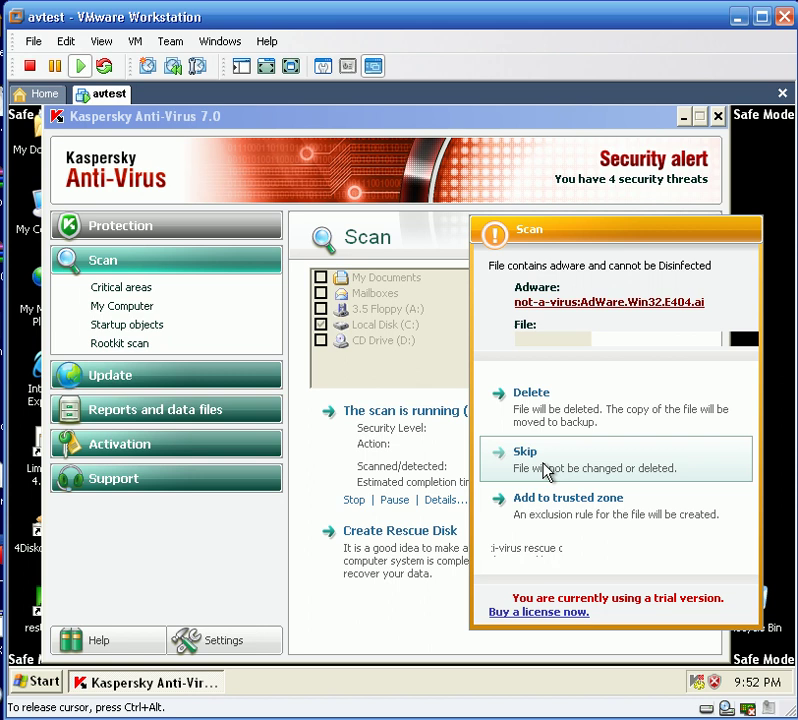
Delete the E404.ai and Agent.jb adware, Zlob.lrn, EggDrop.v backdoor and Obfuscated.gx files
{"action": "left_click", "coordinate": [545, 425]}
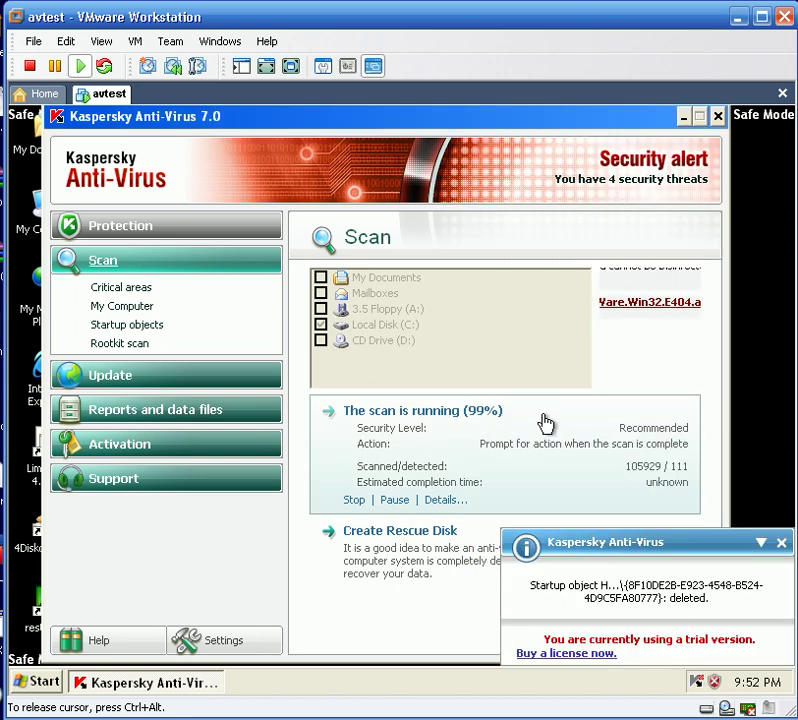
{"action": "left_click", "coordinate": [528, 474]}
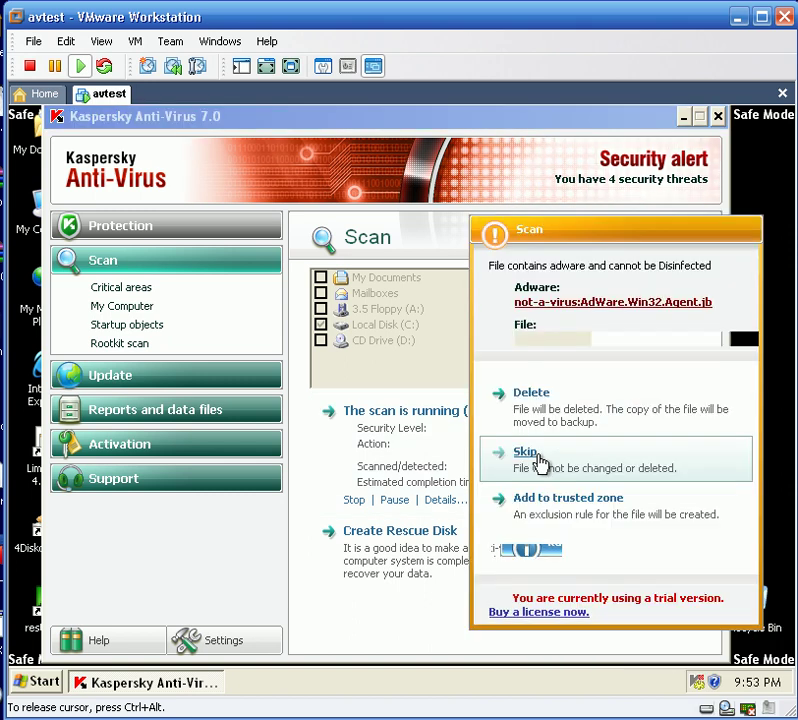
{"action": "left_click", "coordinate": [551, 406]}
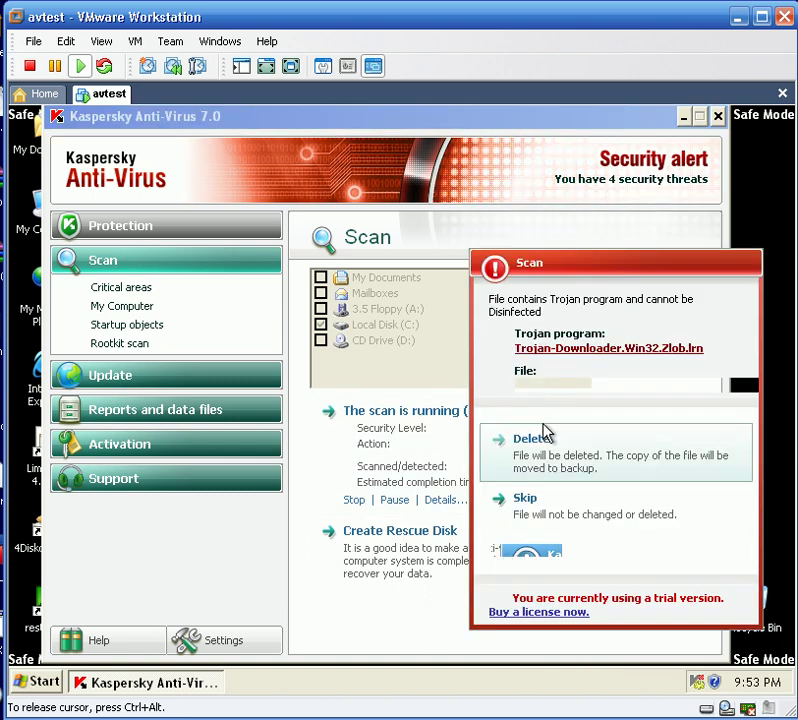
{"action": "left_click", "coordinate": [546, 438]}
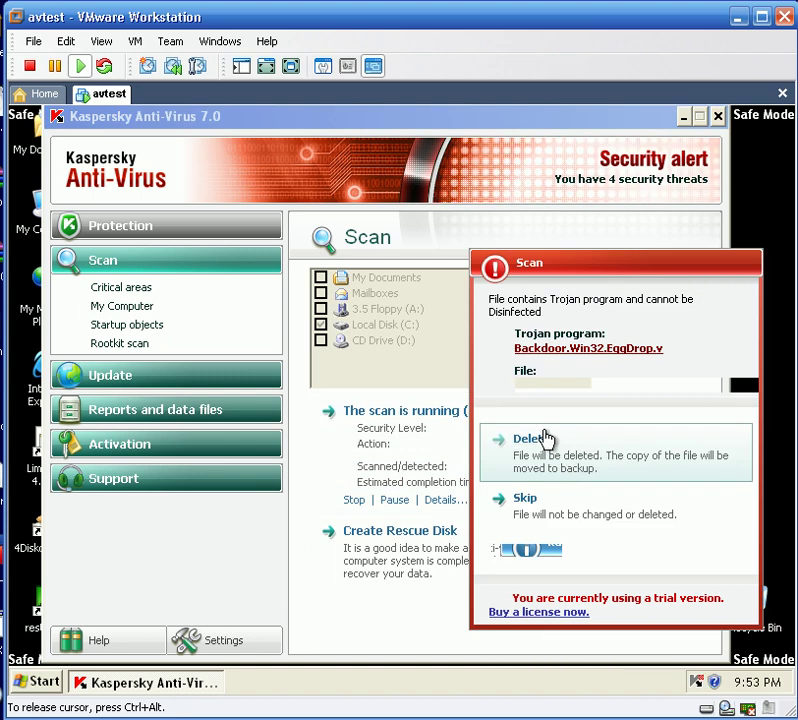
{"action": "left_click", "coordinate": [546, 438]}
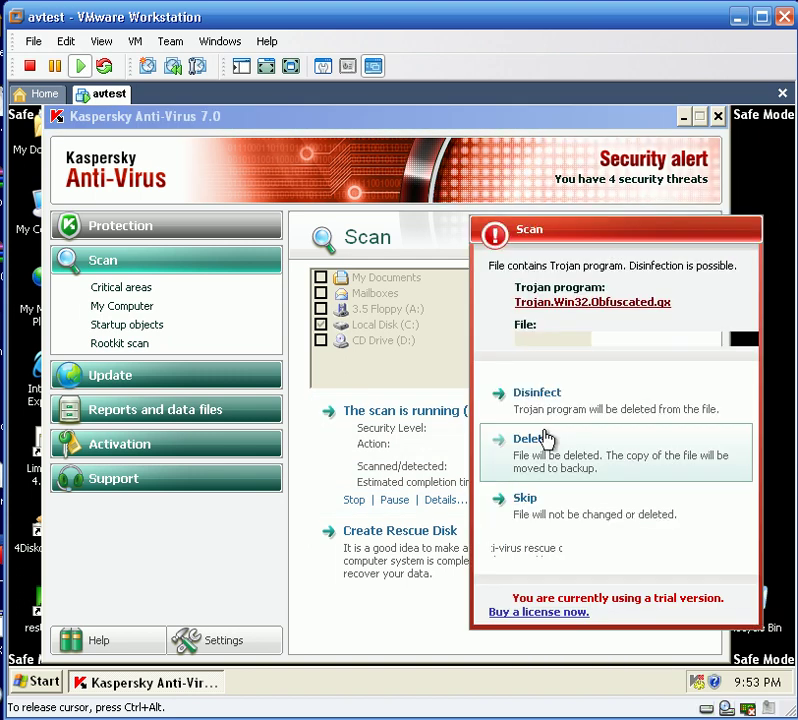
{"action": "left_click", "coordinate": [543, 410]}
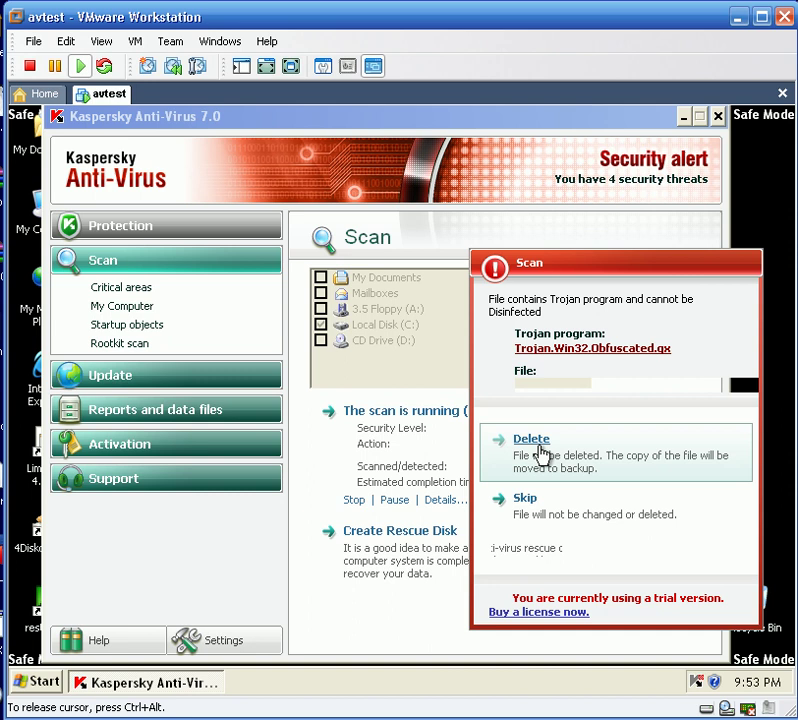
{"action": "left_click", "coordinate": [540, 452]}
{"action": "left_click", "coordinate": [540, 452]}
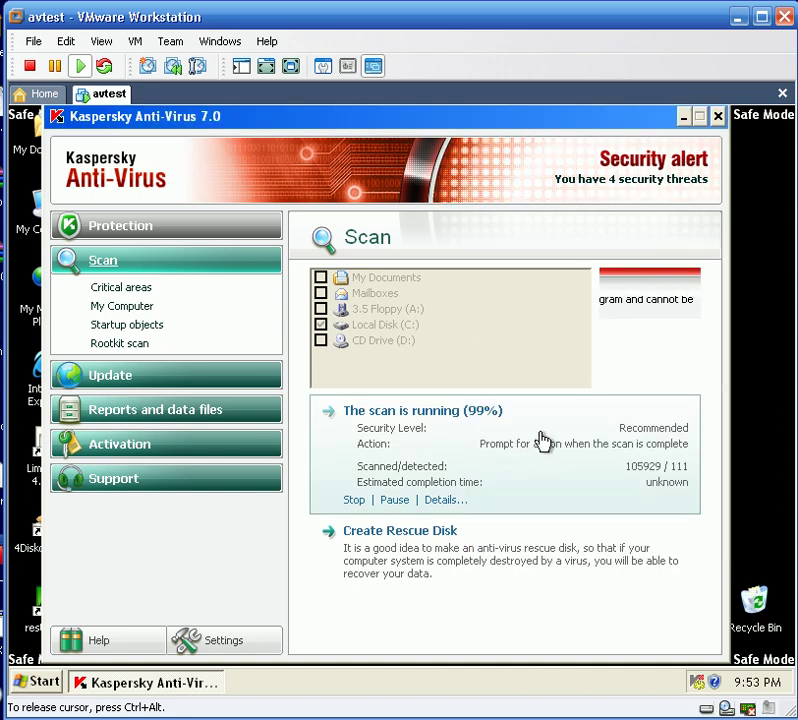
Delete the Monder.gen, Virtumonde, Hoax Agent.cq, E404.aj and Dialer.yz files to finish the scan
{"action": "left_click", "coordinate": [545, 450]}
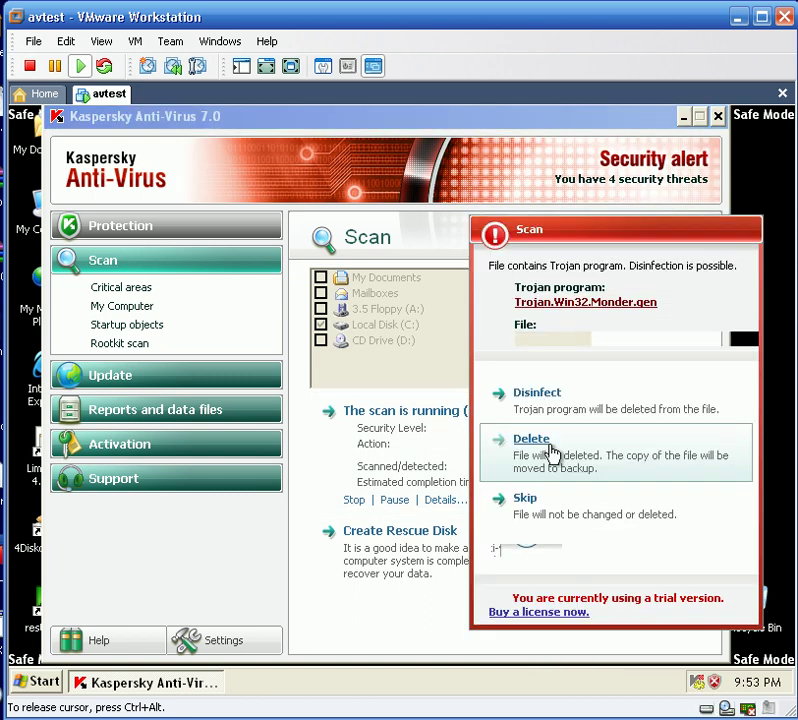
{"action": "left_click", "coordinate": [550, 452]}
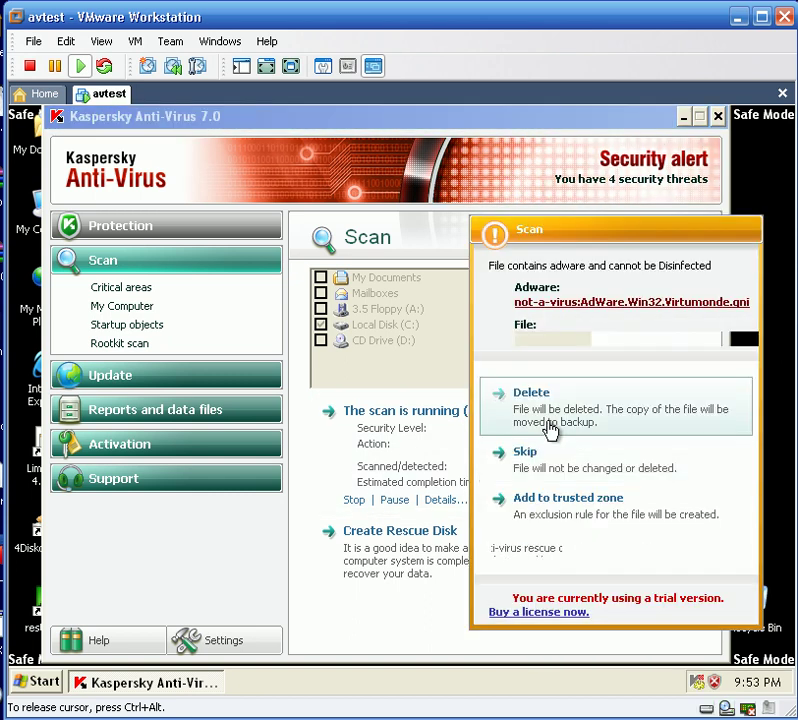
{"action": "left_click", "coordinate": [548, 427]}
{"action": "left_click", "coordinate": [548, 427]}
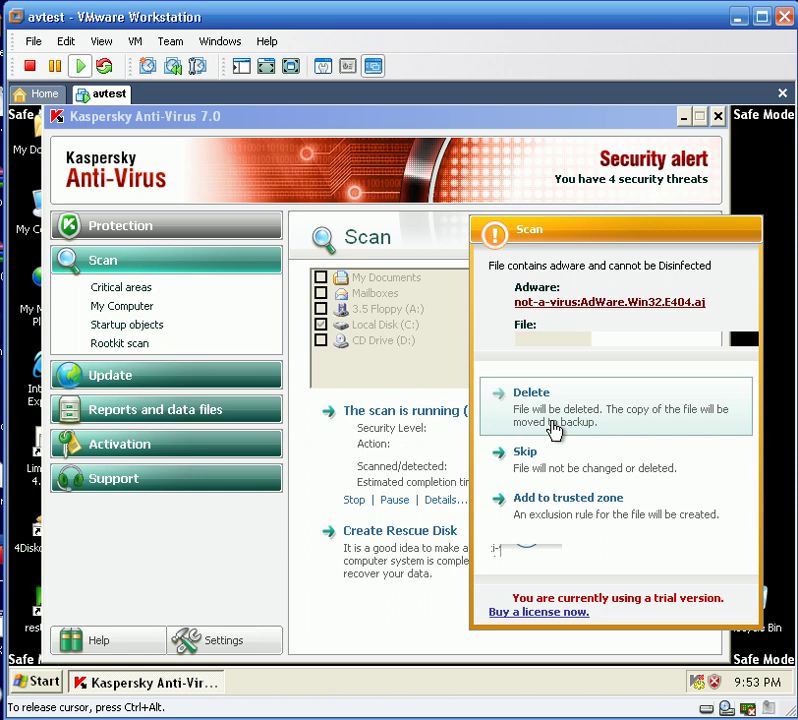
{"action": "left_click", "coordinate": [553, 428]}
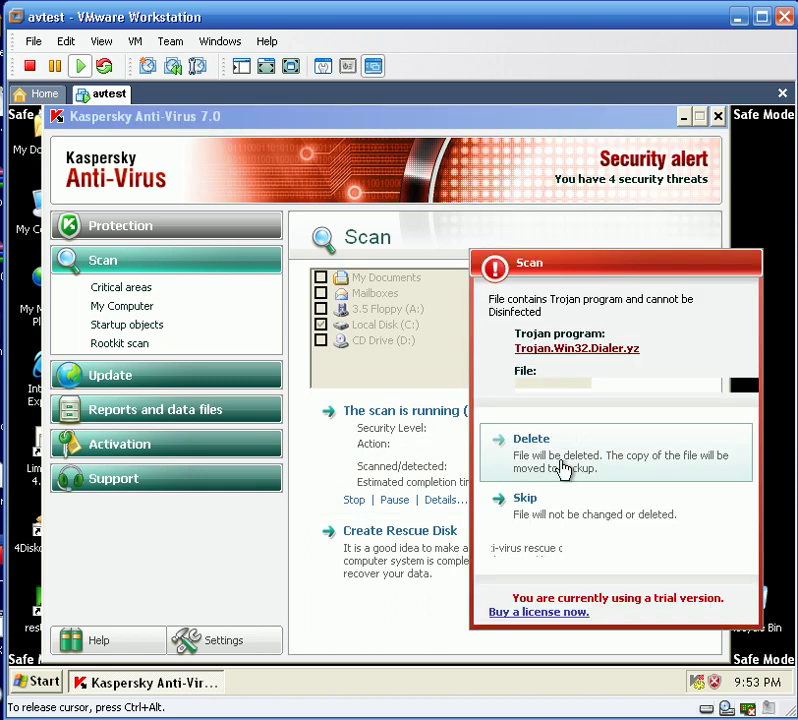
{"action": "left_click", "coordinate": [560, 468]}
{"action": "left_click", "coordinate": [563, 470]}
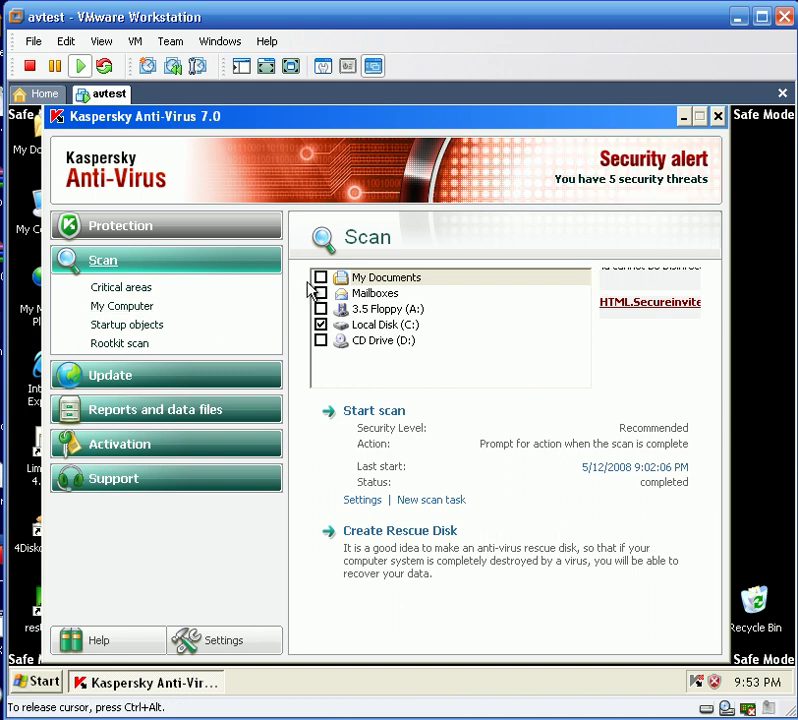
Close Kaspersky and browse Local Disk (C:) into the WINDOWS folder in Explorer
{"action": "left_click", "coordinate": [718, 118]}
{"action": "double_click", "coordinate": [40, 207]}
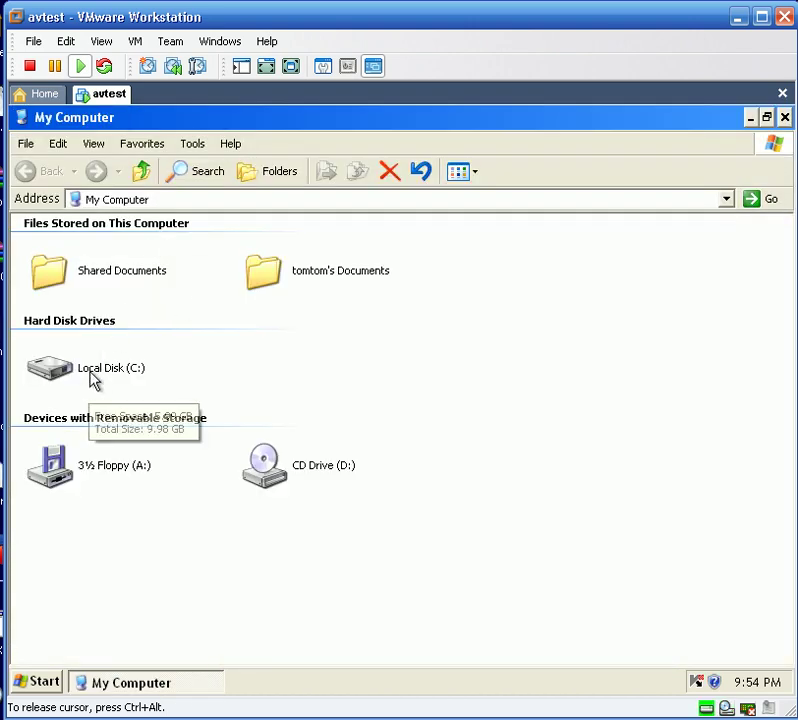
{"action": "double_click", "coordinate": [92, 378]}
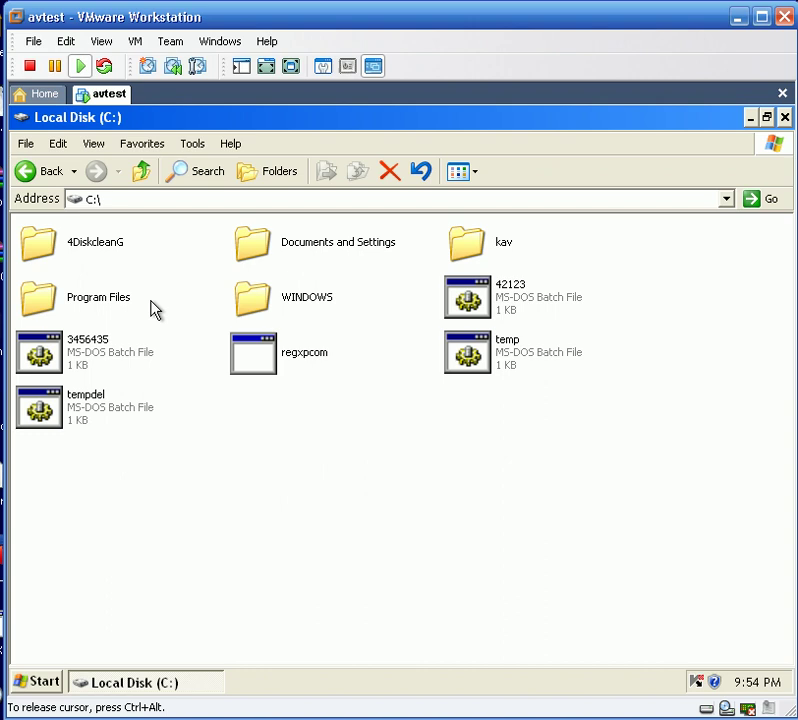
{"action": "double_click", "coordinate": [305, 303]}
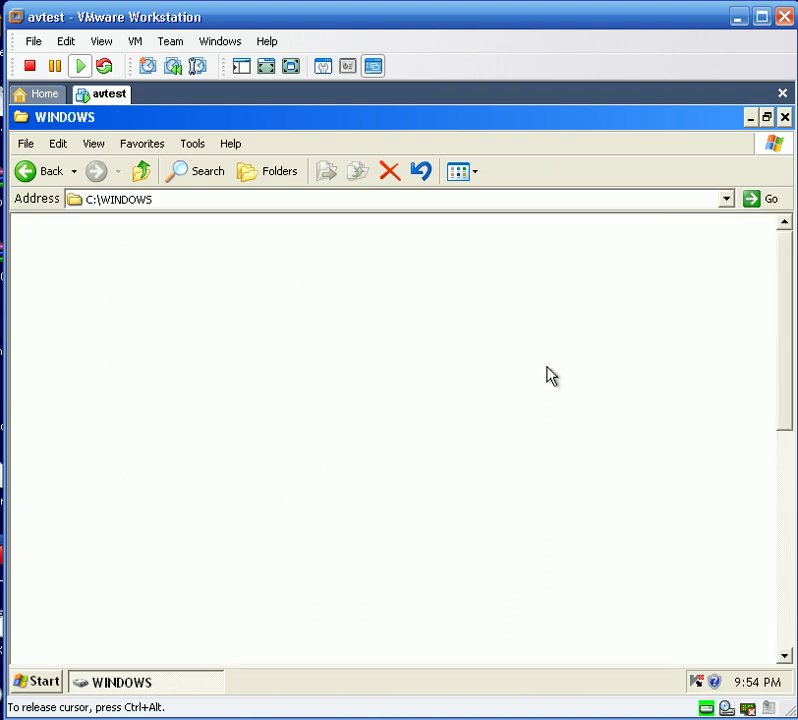
{"action": "left_click_drag", "start_coordinate": [789, 362], "coordinate": [786, 405]}
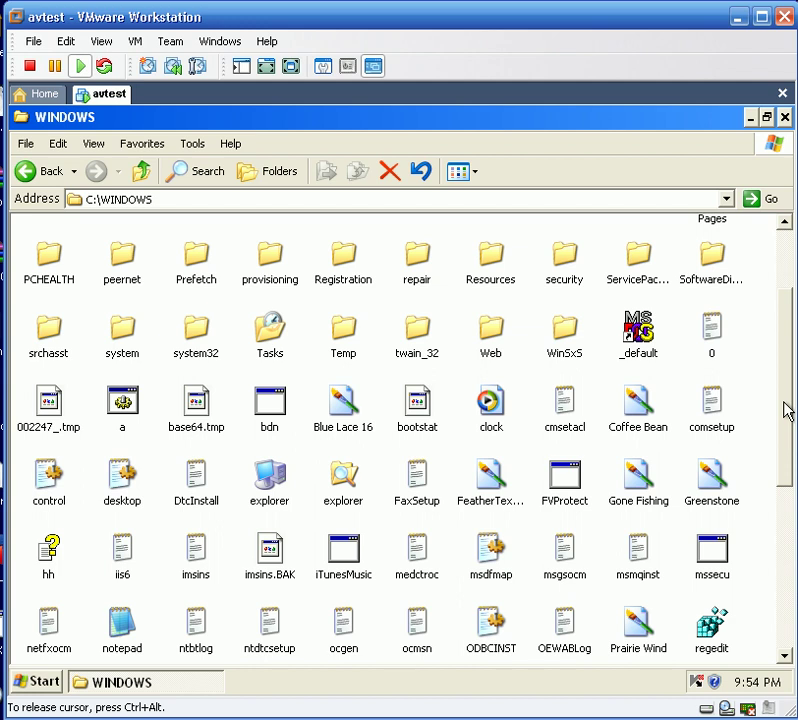
{"action": "left_click_drag", "start_coordinate": [786, 410], "coordinate": [782, 435]}
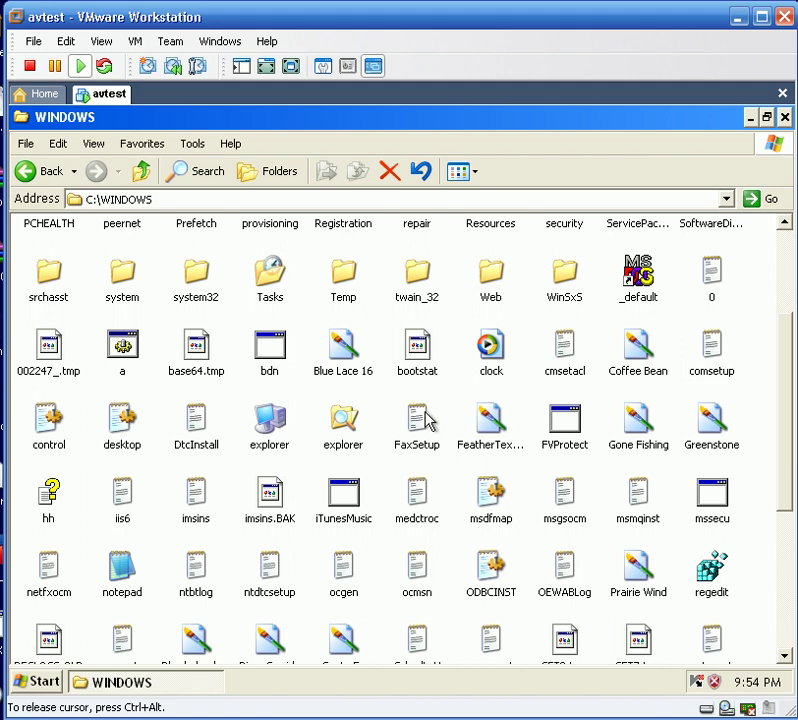
Close the WINDOWS folder window and restart the Windows XP machine
{"action": "left_click", "coordinate": [783, 117]}
{"action": "left_click", "coordinate": [42, 681]}
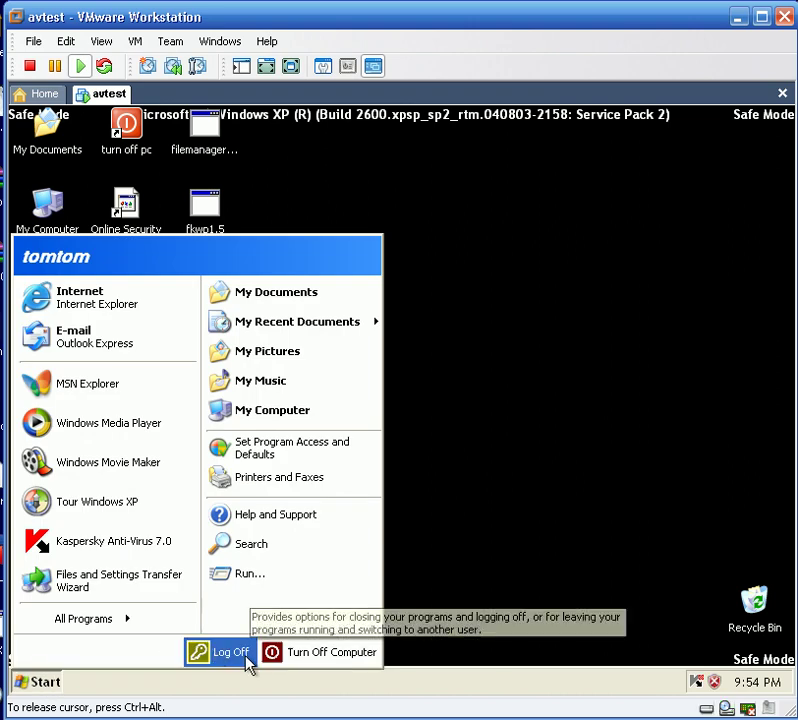
{"action": "left_click", "coordinate": [302, 665]}
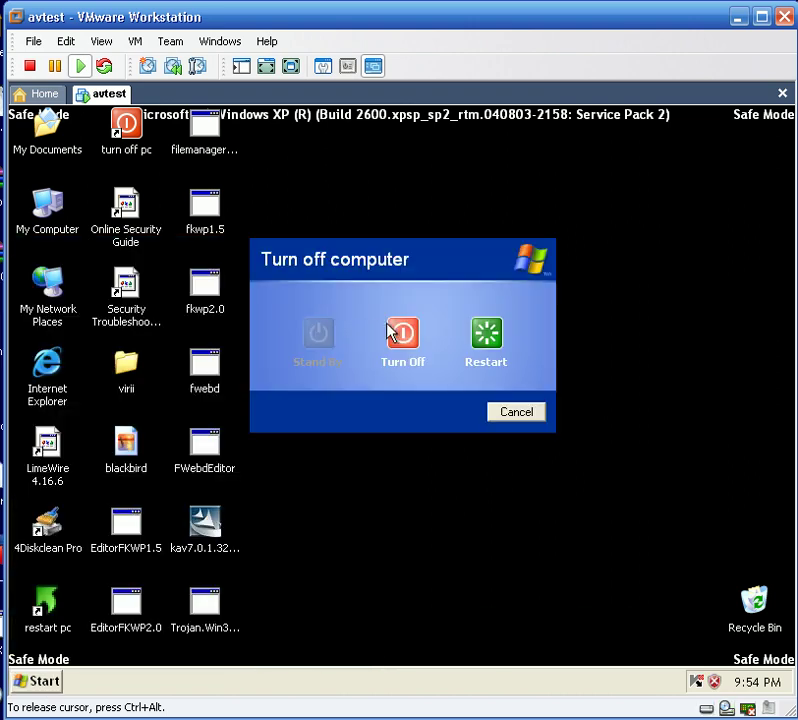
{"action": "left_click", "coordinate": [486, 334]}
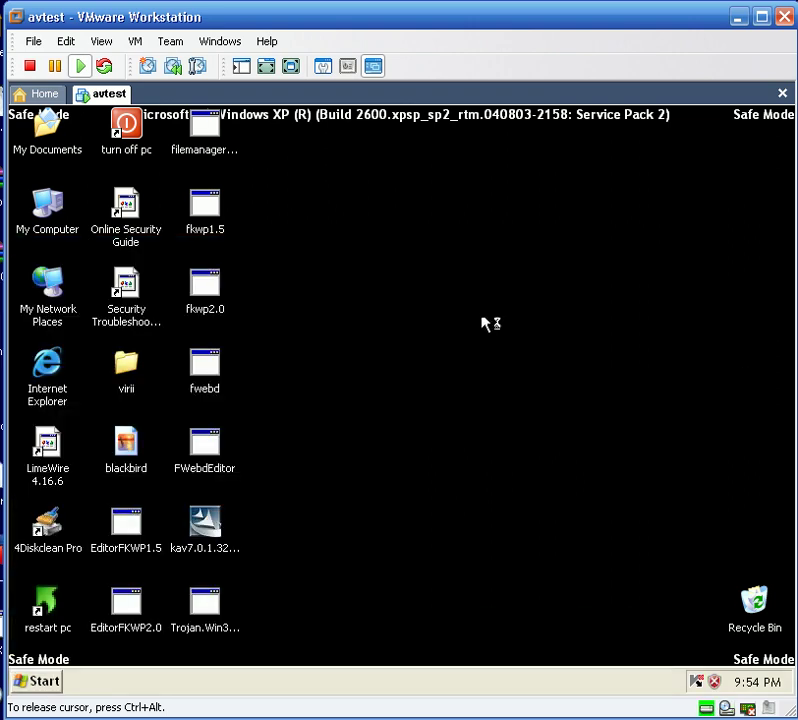